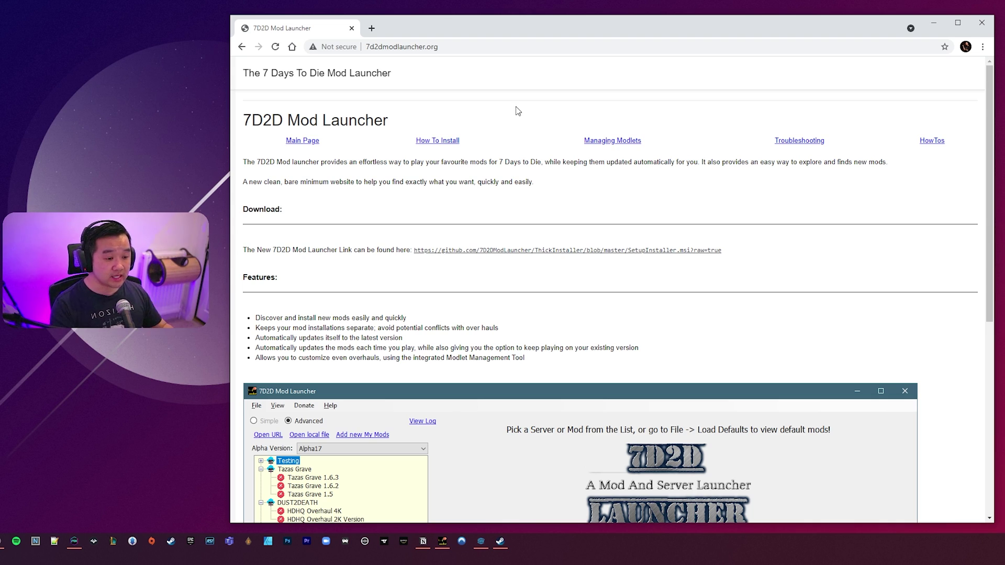
# - Download the 7D2D Mod Launcher installer from the GitHub link in the site's Download section
pyautogui.moveTo(727, 252); pyautogui.dragTo(415, 249)
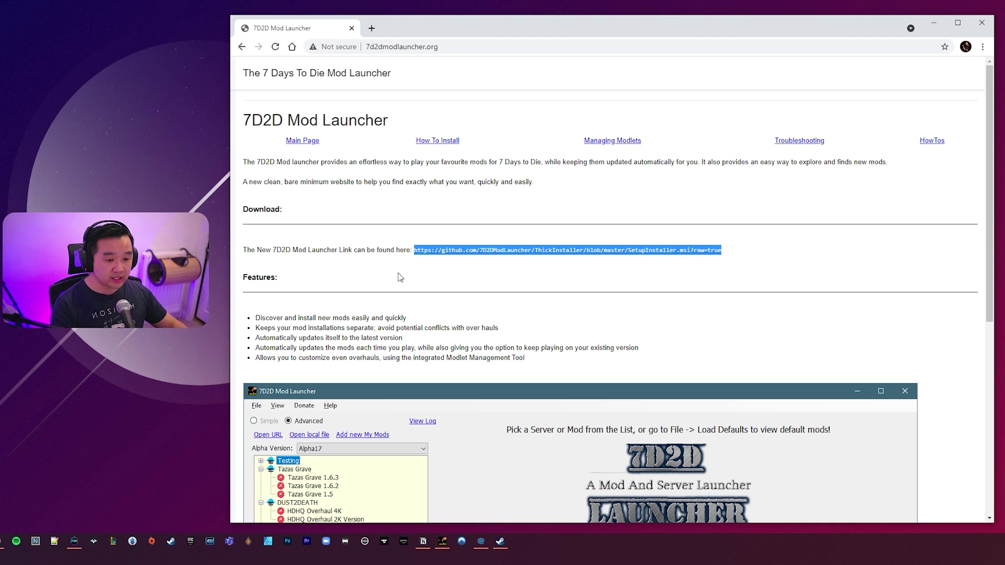
pyautogui.scroll(-6, 586, 329)
pyautogui.scroll(6, 586, 335)
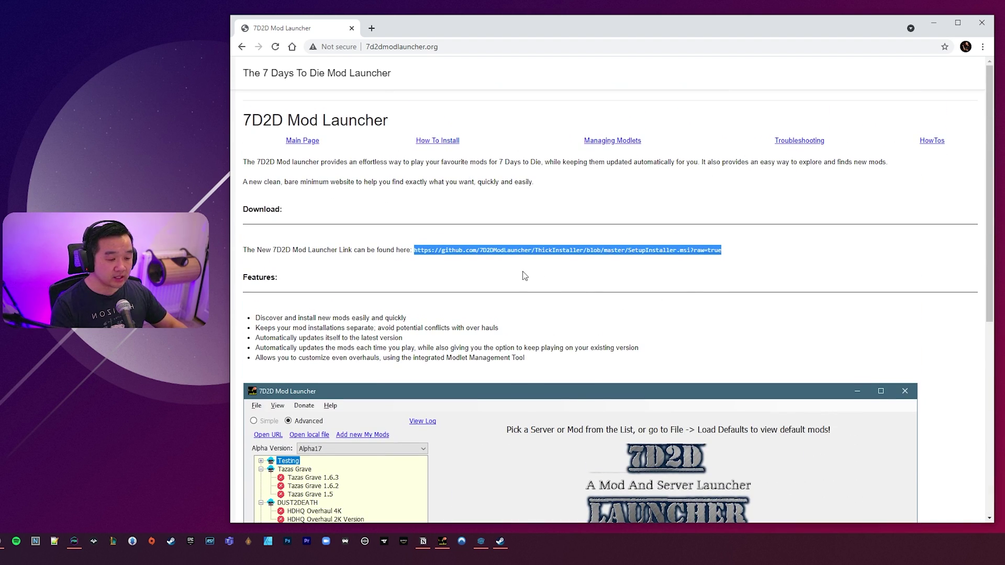
pyautogui.click(506, 281)
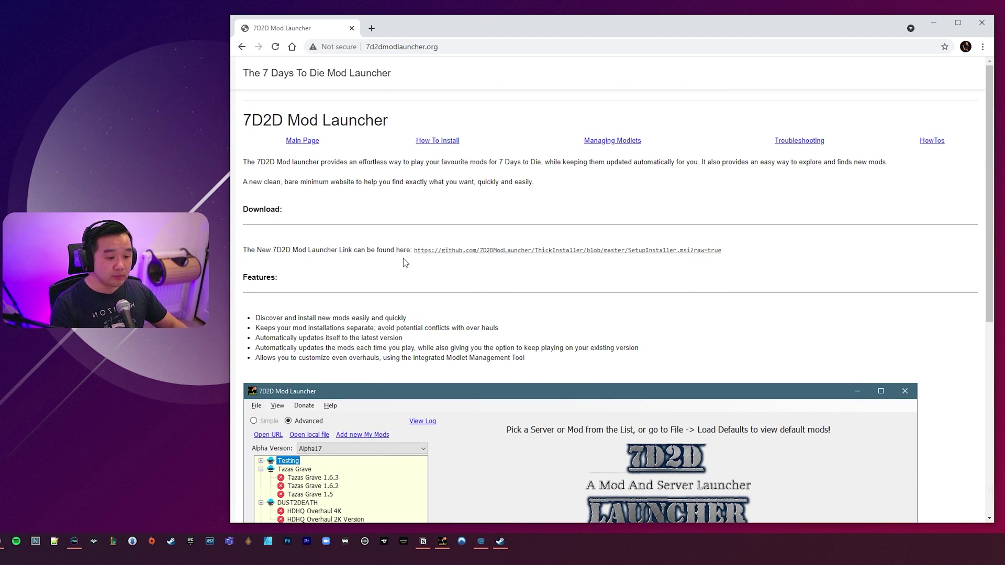
pyautogui.click(466, 251)
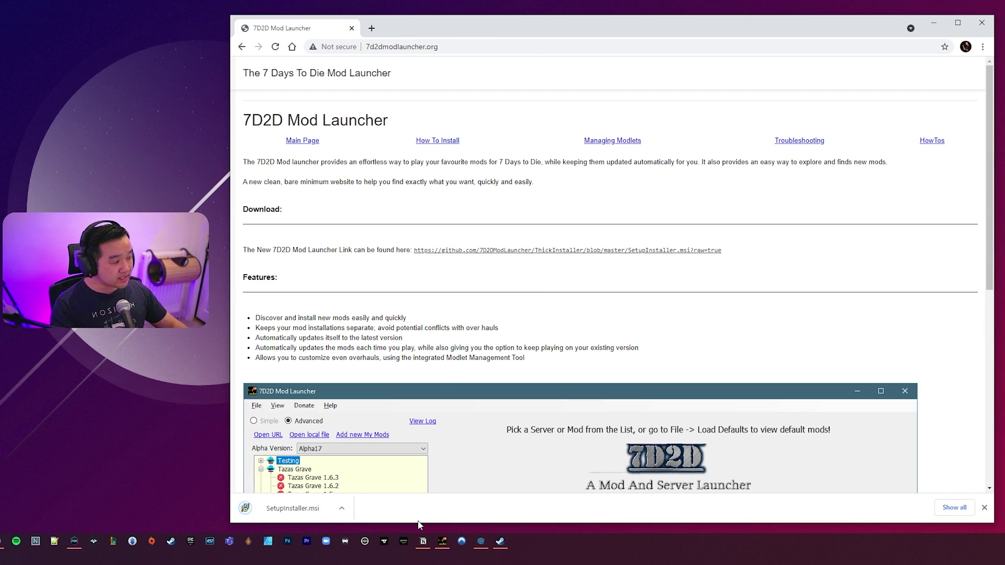
# - Run the downloaded SetupInstaller.msi despite it not being Microsoft-verified, and exit the setup wizard without repairing or removing the launcher
pyautogui.click(339, 509)
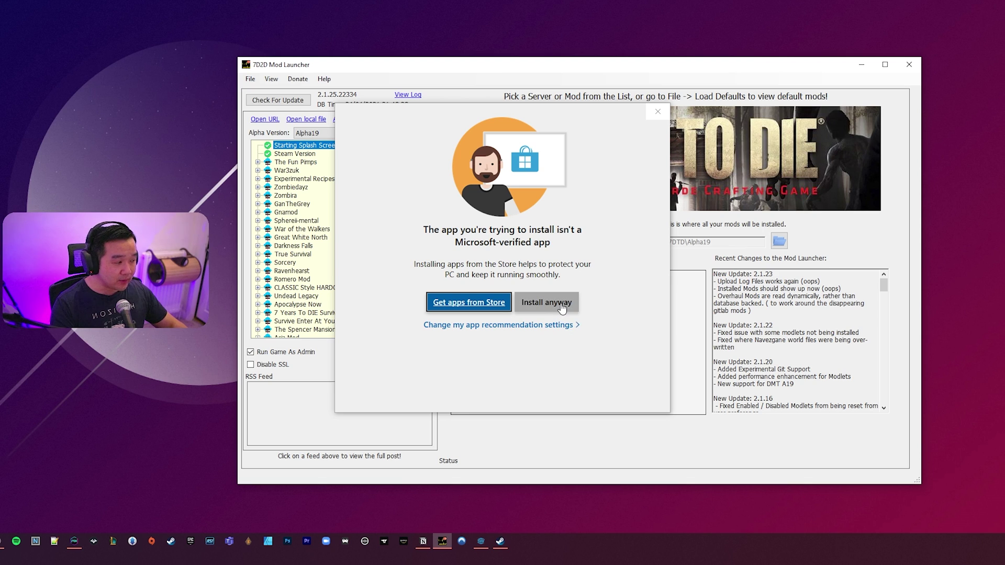
pyautogui.click(560, 304)
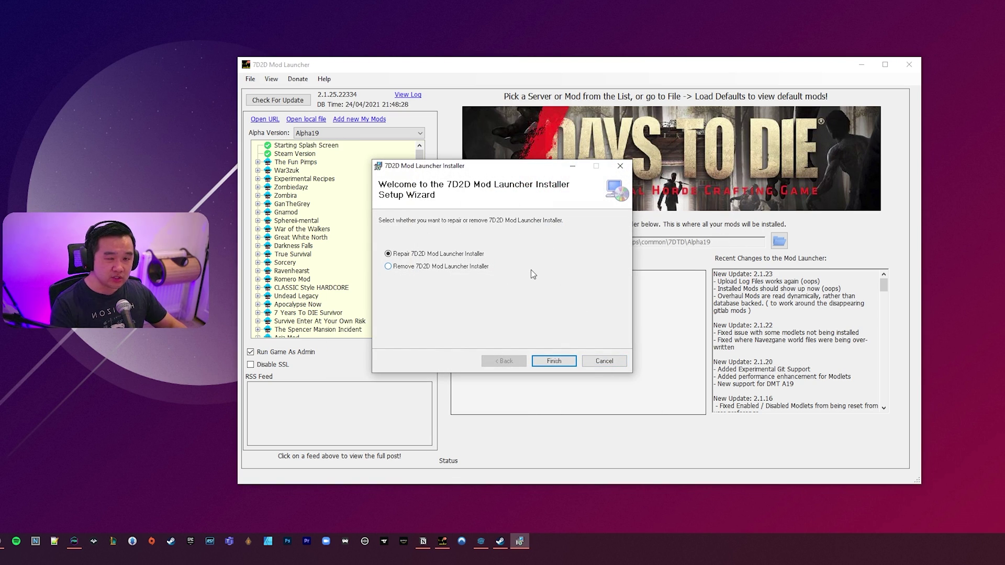
pyautogui.click(600, 361)
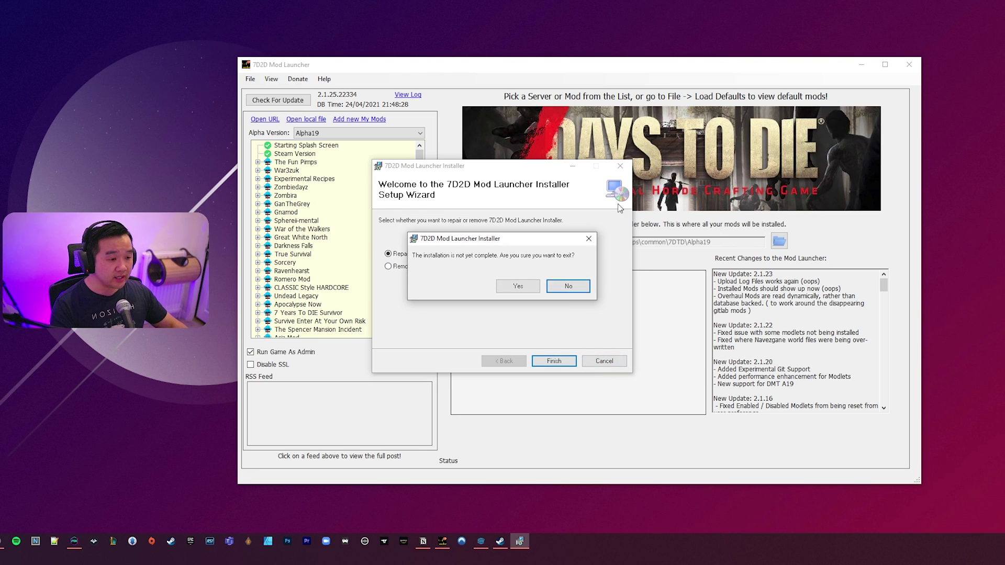
pyautogui.click(526, 289)
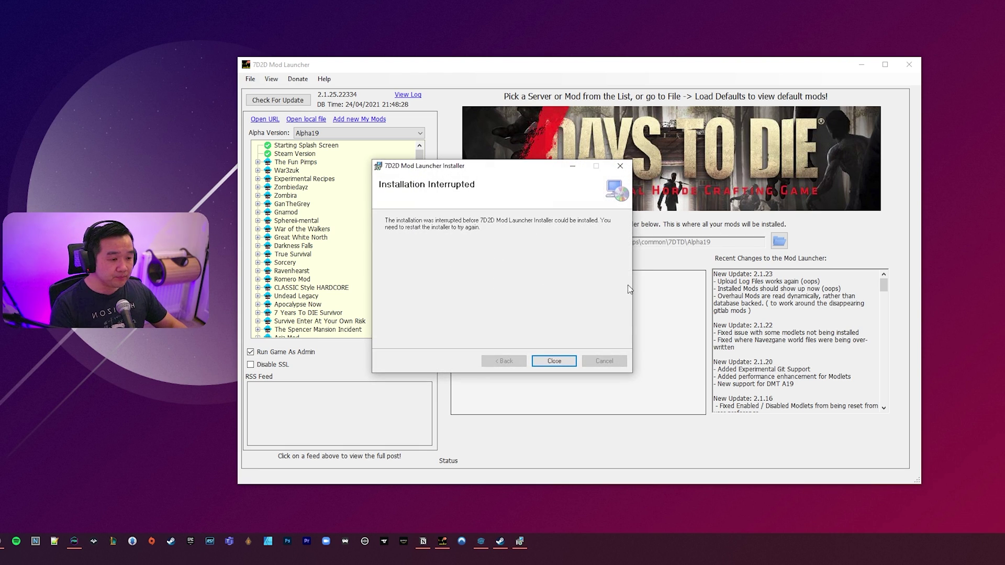
pyautogui.click(554, 360)
pyautogui.moveTo(583, 69); pyautogui.dragTo(556, 73)
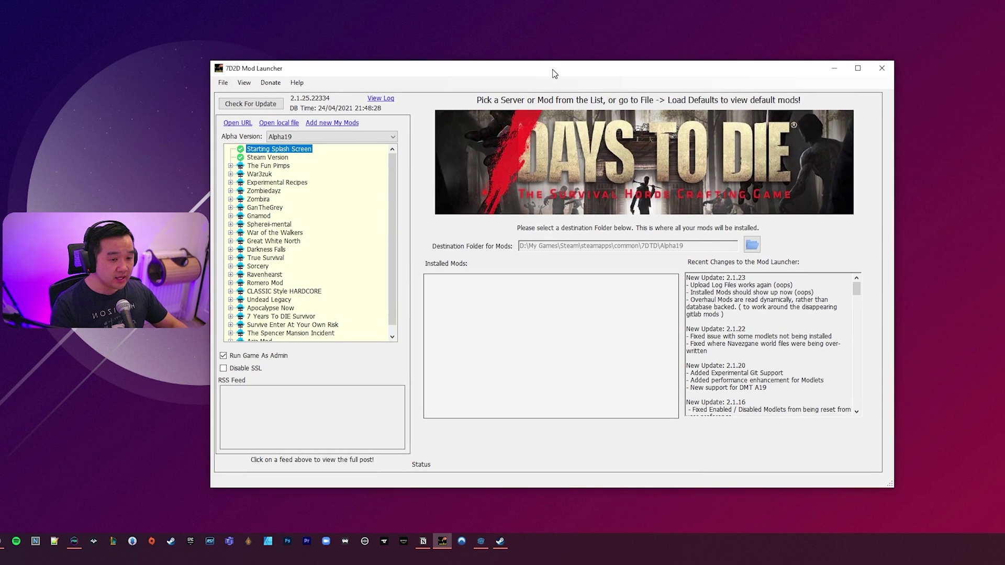
pyautogui.moveTo(622, 54); pyautogui.dragTo(942, 263)
pyautogui.moveTo(721, 63); pyautogui.dragTo(439, 45)
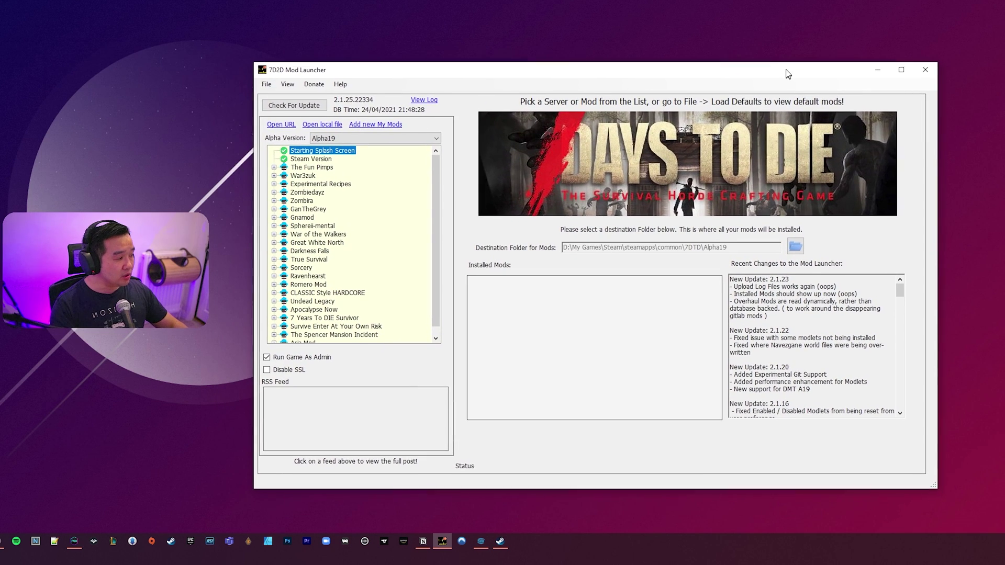
pyautogui.moveTo(440, 181)
pyautogui.mouseDown()
pyautogui.moveTo(441, 243)
pyautogui.moveTo(441, 171)
pyautogui.moveTo(438, 202)
pyautogui.moveTo(438, 181)
pyautogui.mouseUp()
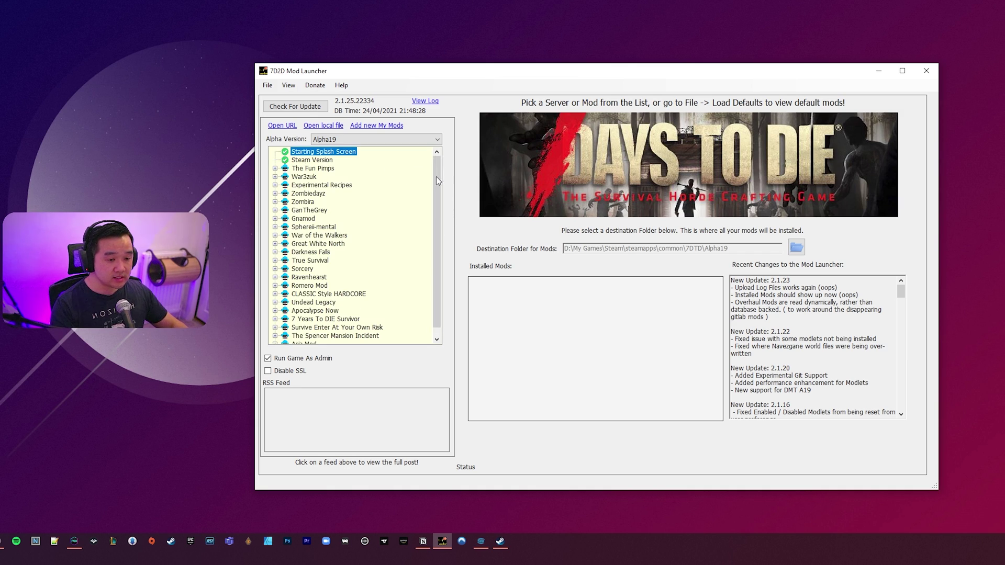
# - Open modlet management for the Steam Version install of 7 Days To Die and list the available Alpha 19 modlets
pyautogui.click(317, 161)
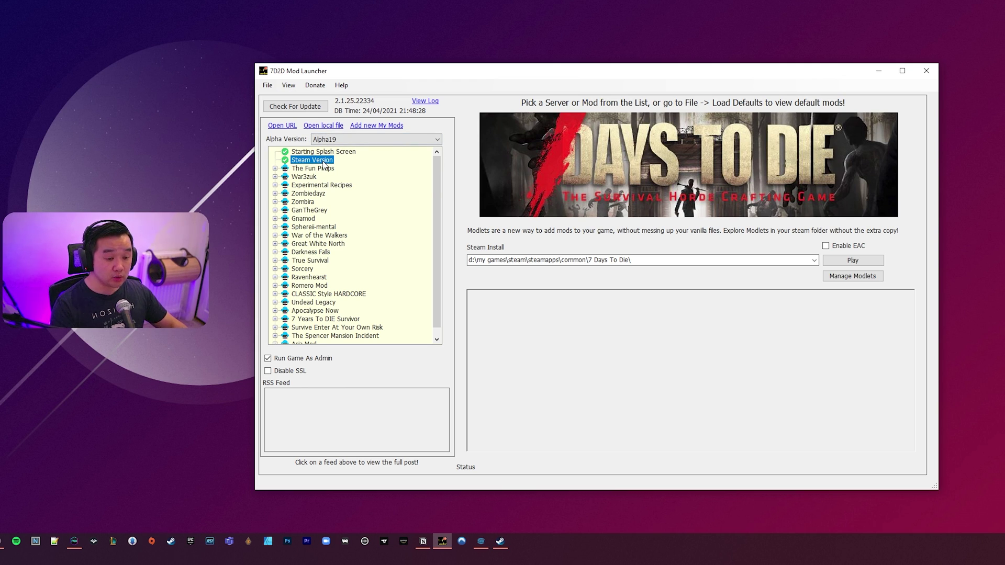
pyautogui.click(626, 260)
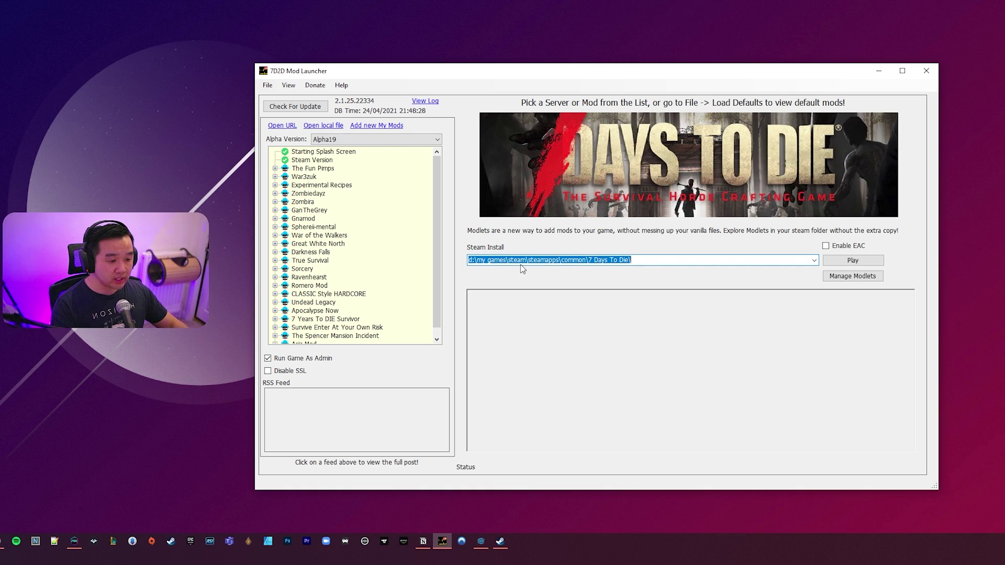
pyautogui.click(639, 260)
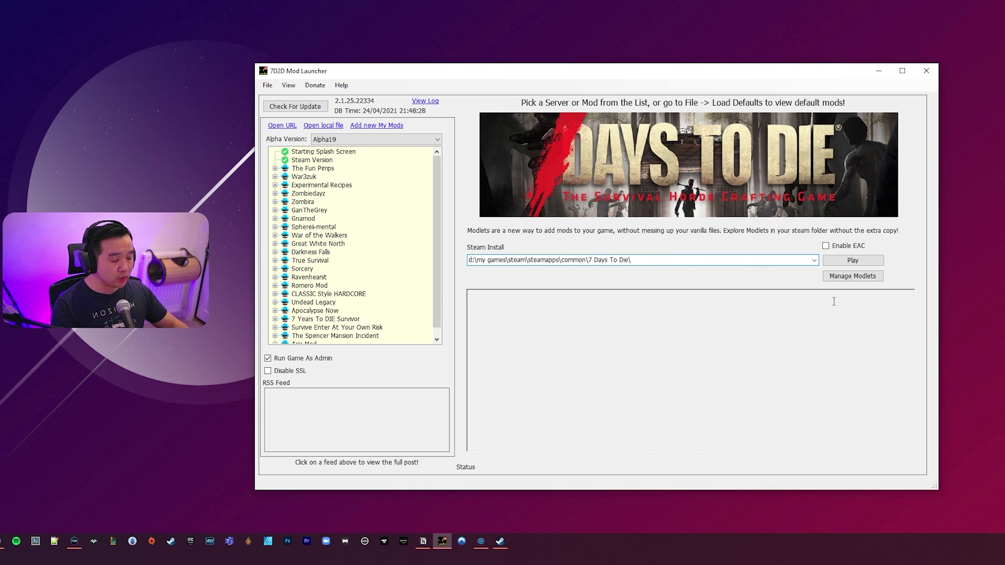
pyautogui.click(864, 281)
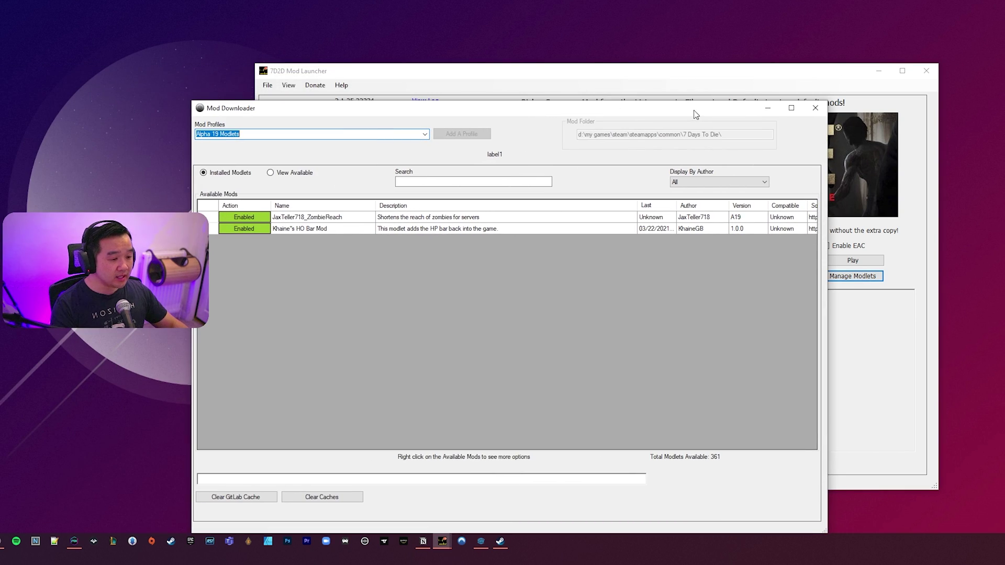
pyautogui.moveTo(499, 112); pyautogui.dragTo(574, 83)
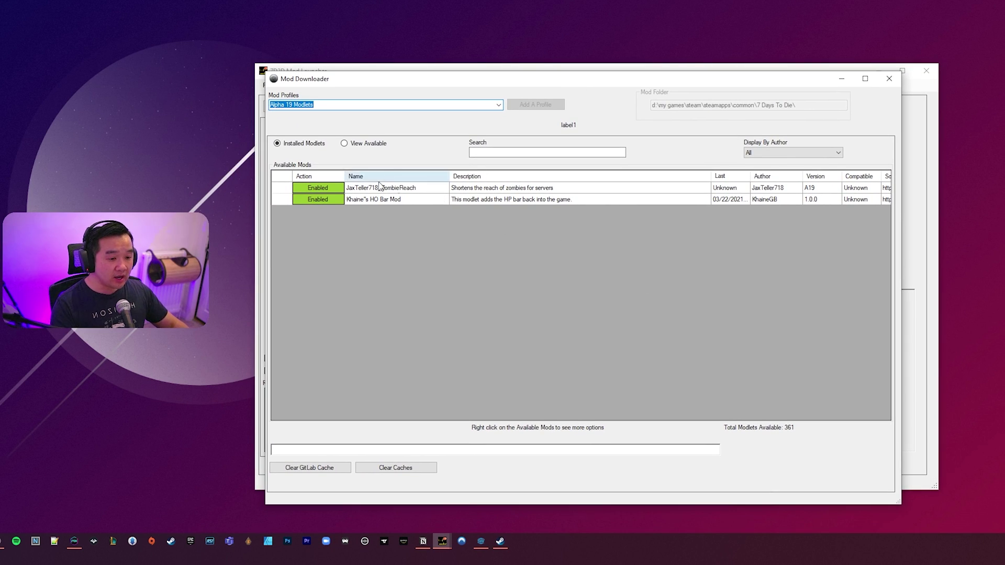
pyautogui.click(348, 144)
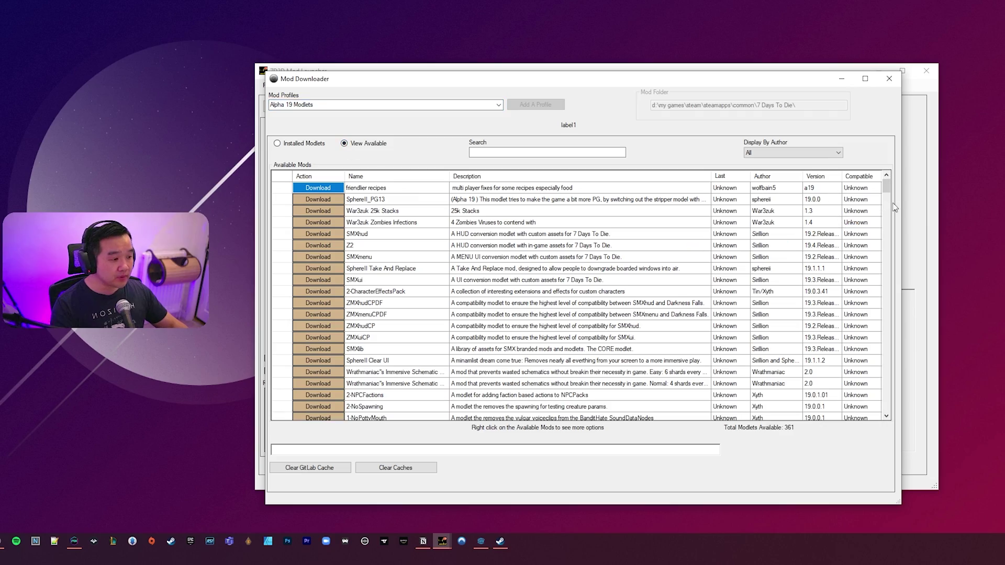
# - Download the SMXhud modlet from the available mods list and close the Mod Downloader
pyautogui.moveTo(888, 187); pyautogui.dragTo(889, 414)
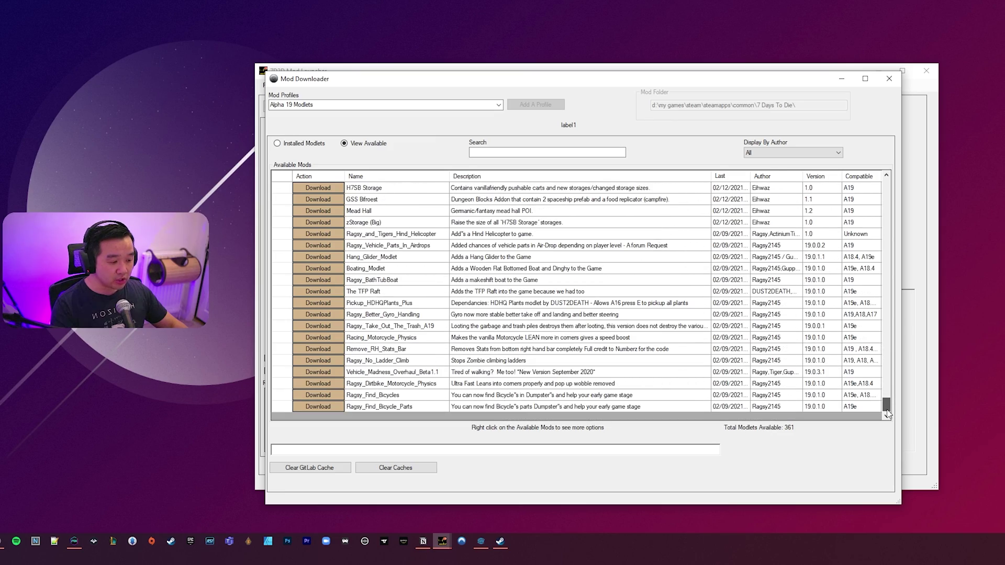
pyautogui.scroll(3, 891, 362)
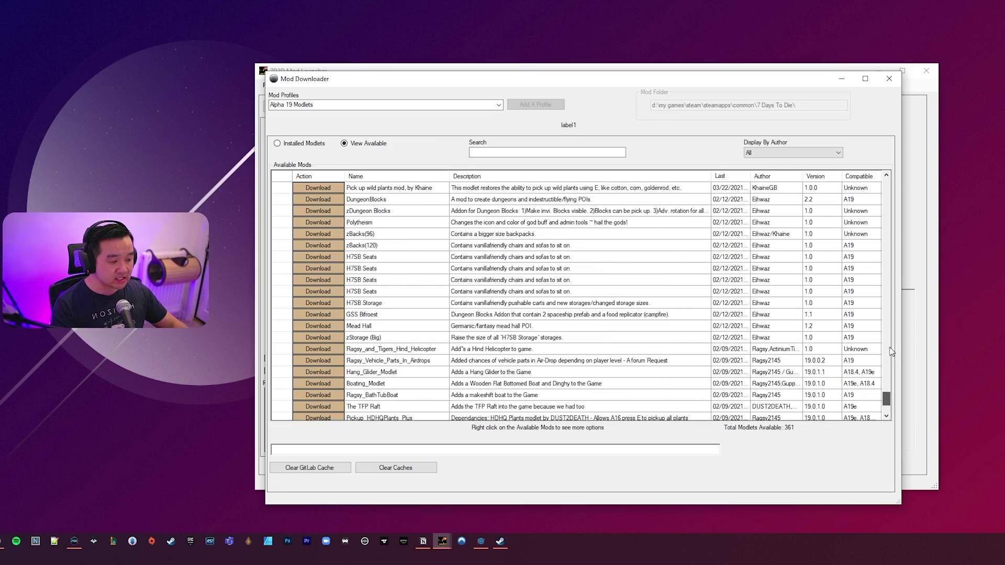
pyautogui.scroll(5, 890, 362)
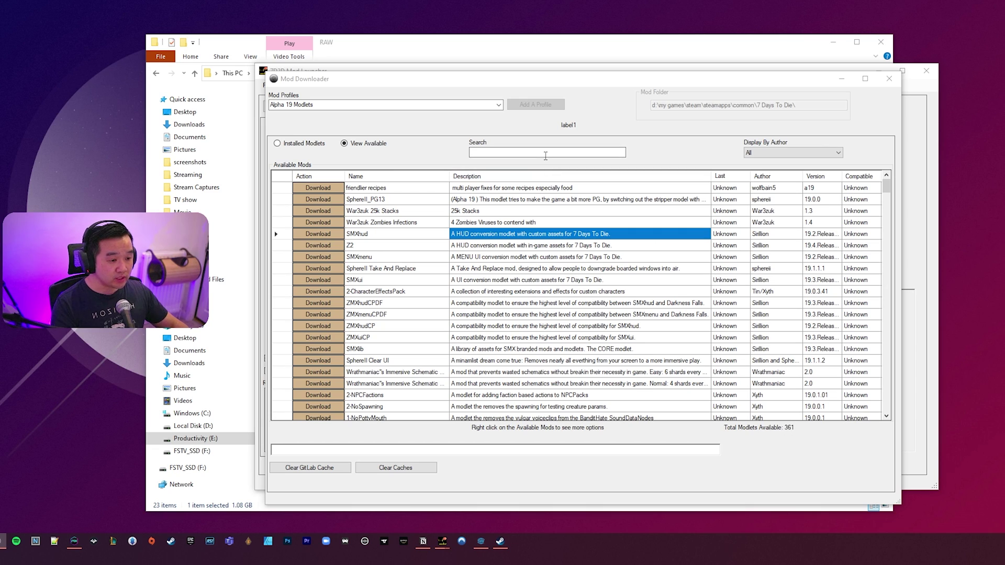
pyautogui.click(545, 156)
pyautogui.moveTo(886, 192); pyautogui.dragTo(887, 150)
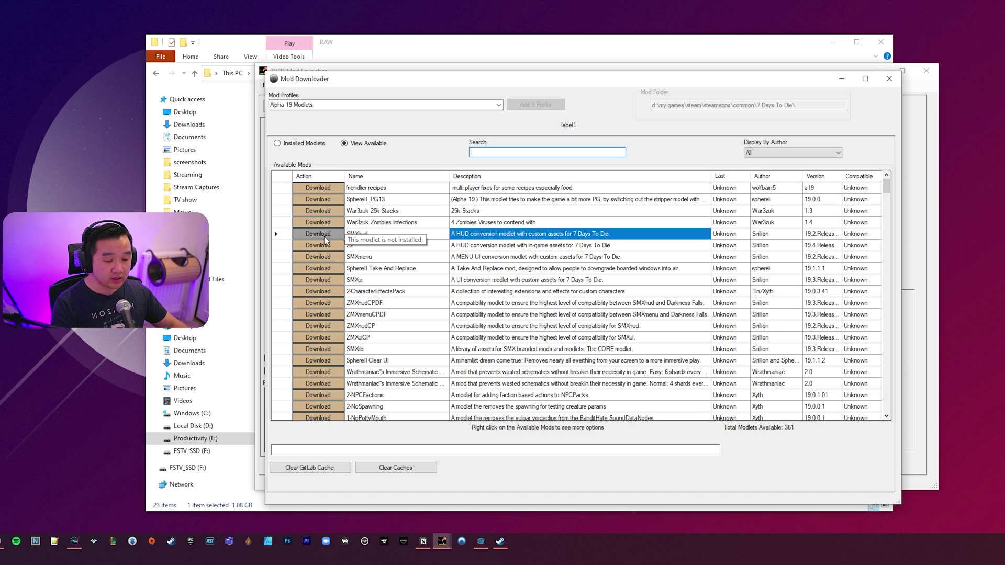
pyautogui.click(308, 237)
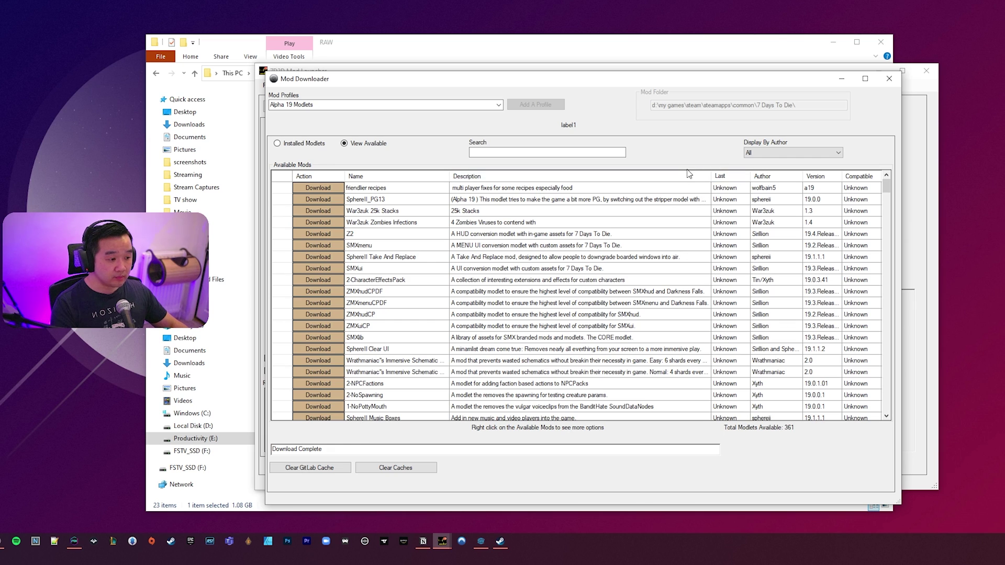
pyautogui.click(889, 80)
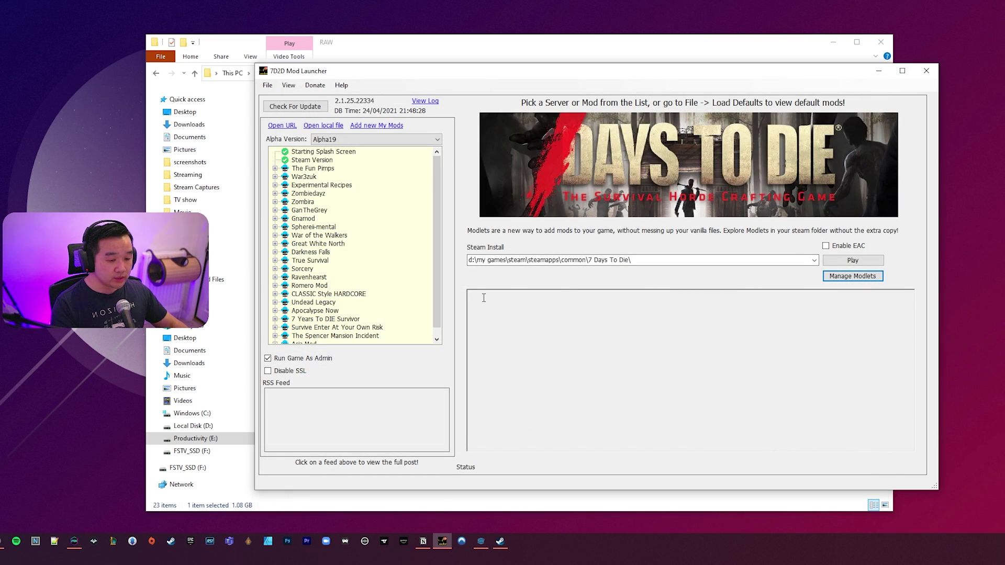
# - Check for the SMXhud folder in the game's Mods folder in File Explorer, and close File Explorer and the mod launcher
pyautogui.click(657, 260)
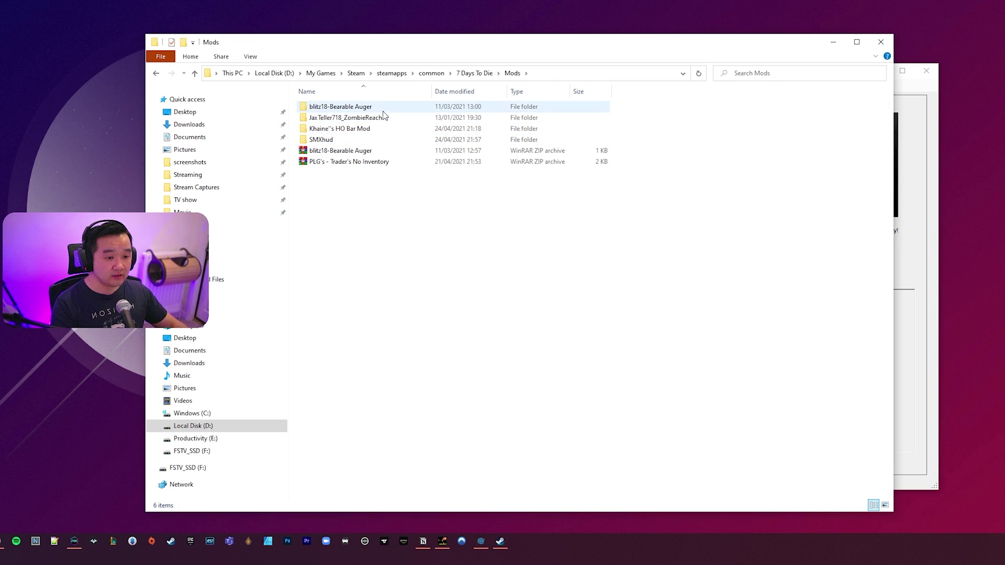
pyautogui.click(349, 139)
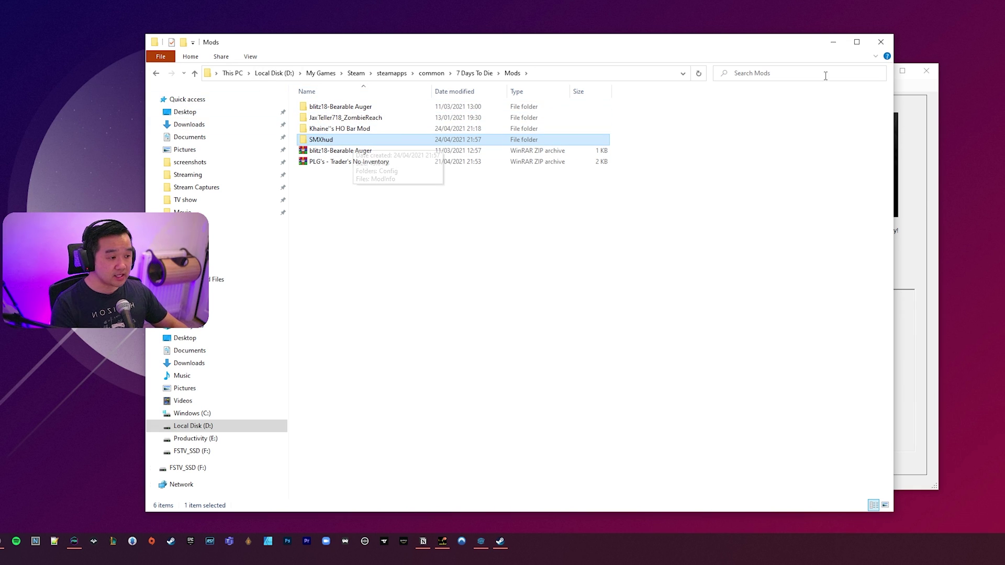
pyautogui.click(880, 43)
pyautogui.click(926, 71)
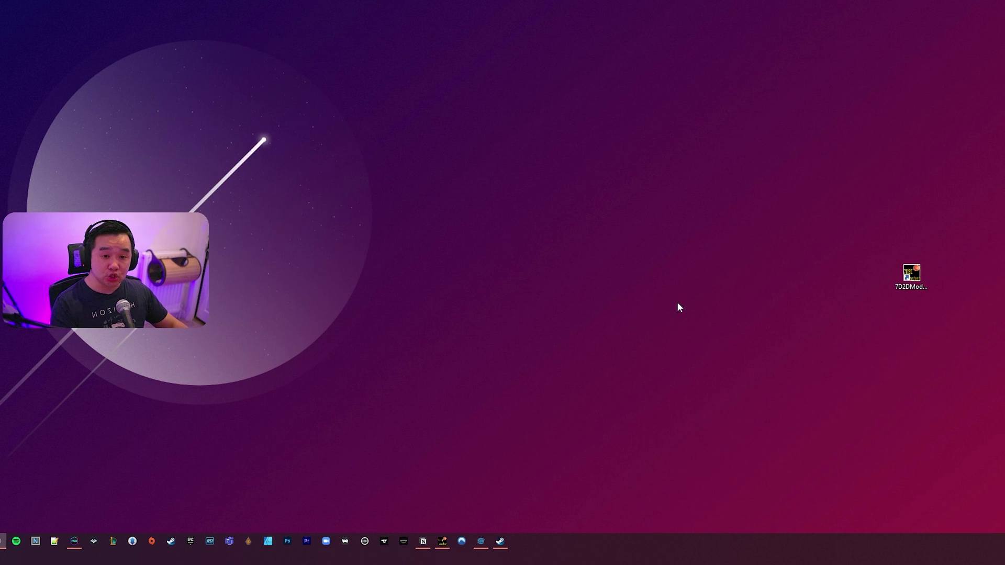
# - Switch to Steam, launch 7 Days to Die without the game launcher, and dismiss the introductory quest messages in the game
pyautogui.click(500, 541)
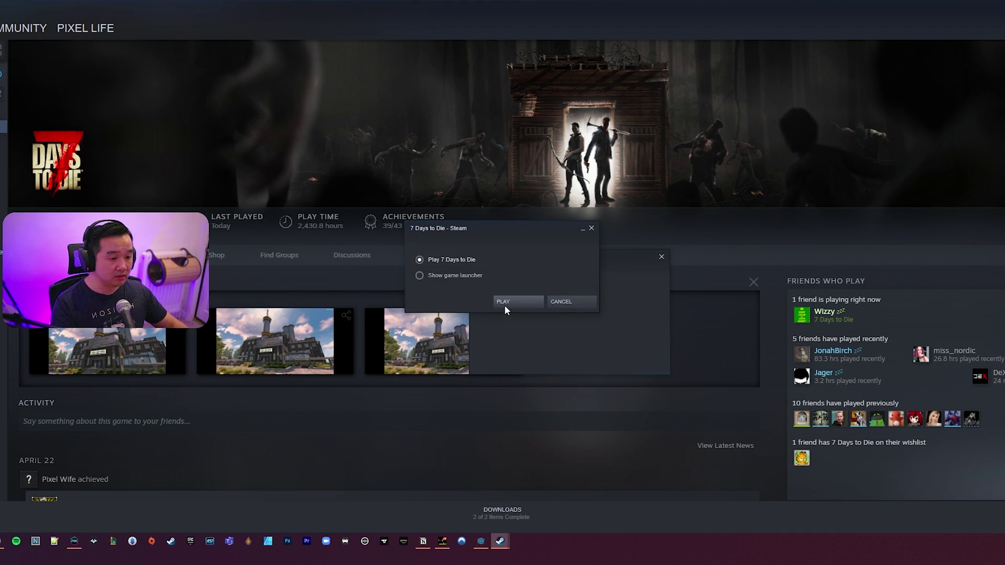
pyautogui.click(503, 306)
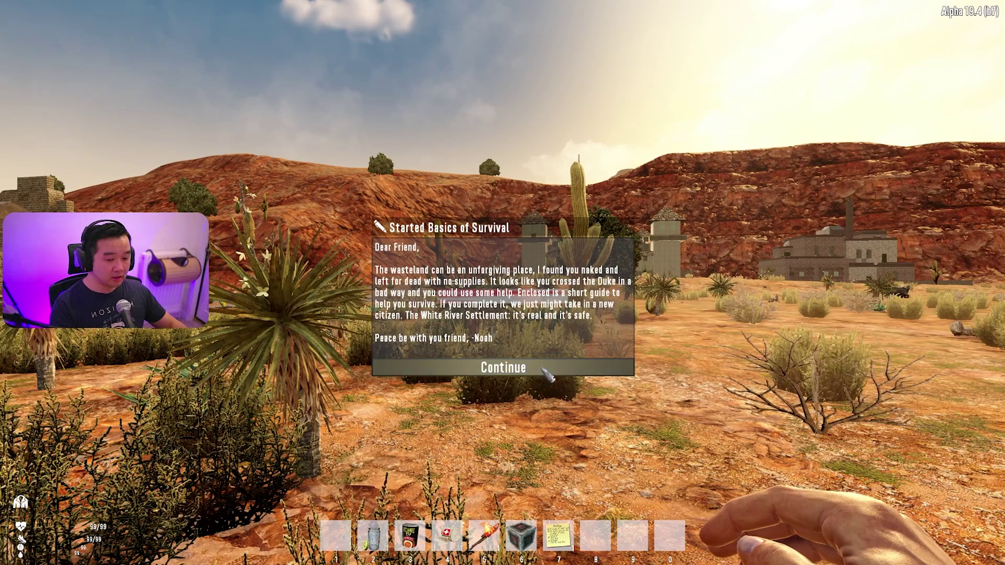
pyautogui.click(516, 368)
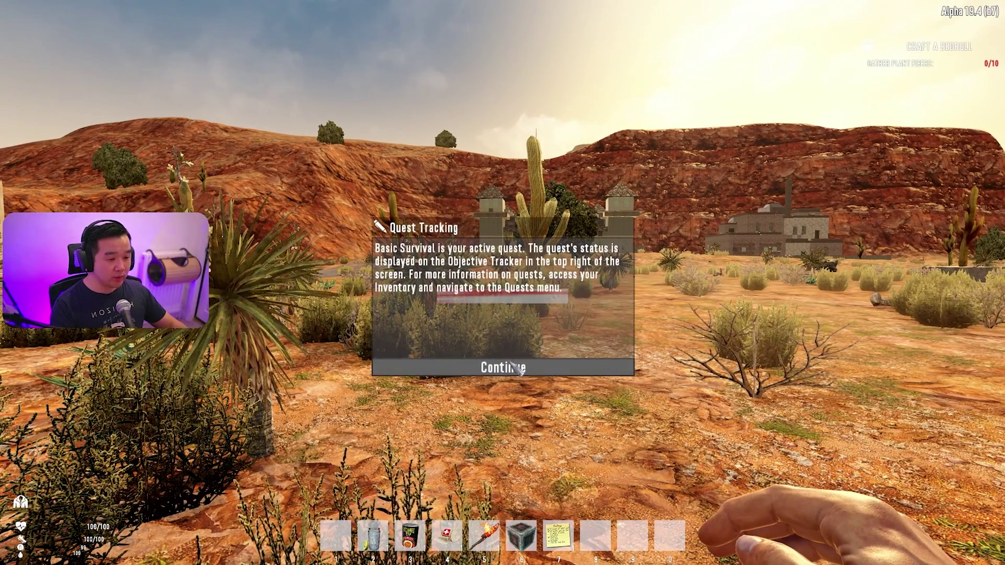
pyautogui.click(516, 368)
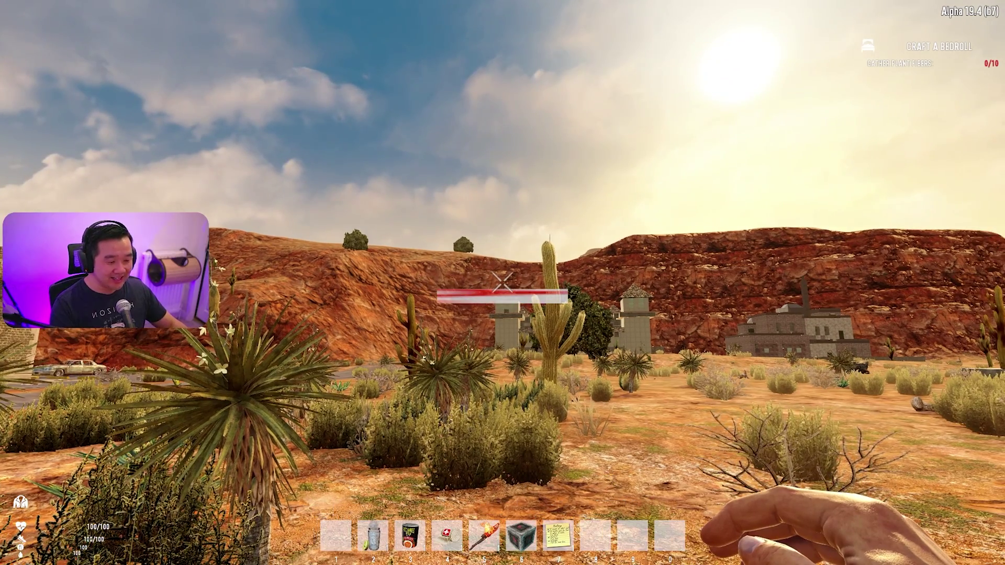
pyautogui.press('Escape')
pyautogui.press('Escape')
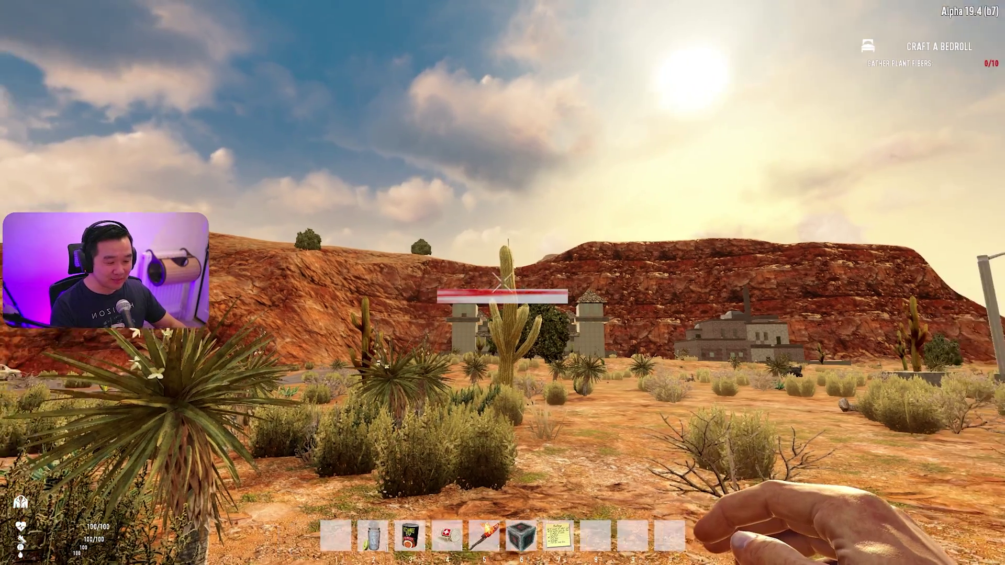
# - Examine the modded HUD in the game world and look through the crafting and map screens
pyautogui.press('w')
pyautogui.press('w')
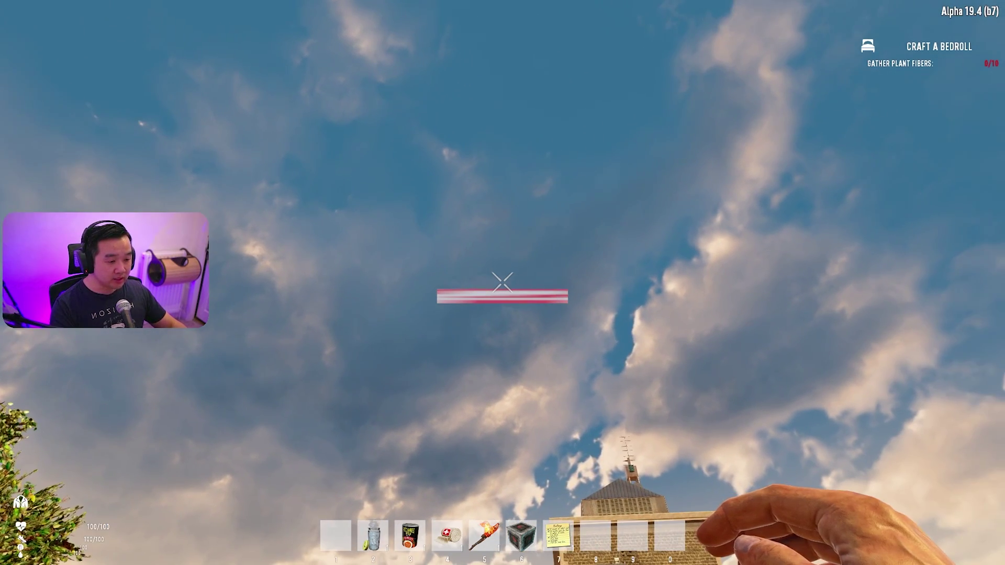
pyautogui.click(503, 282)
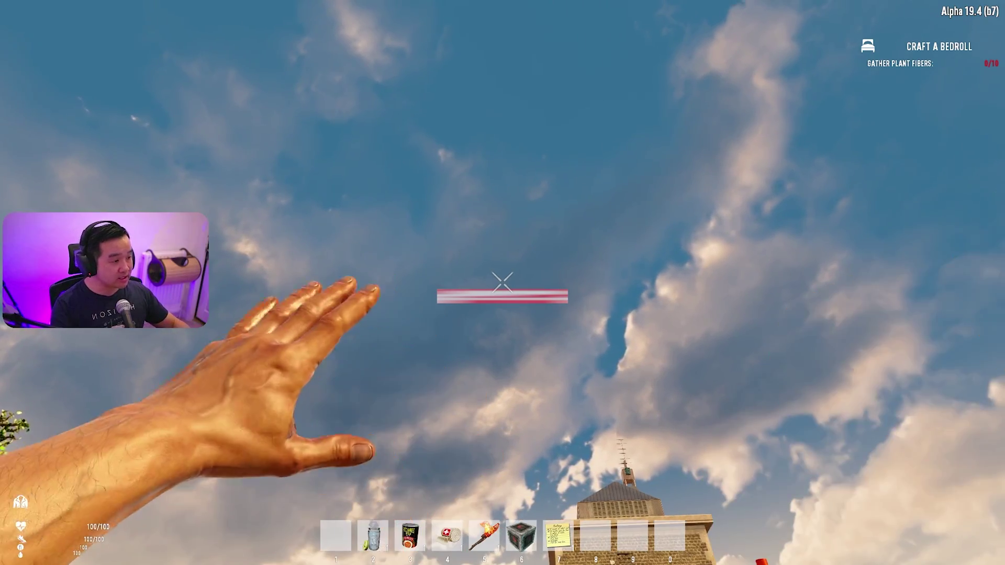
pyautogui.press('Tab')
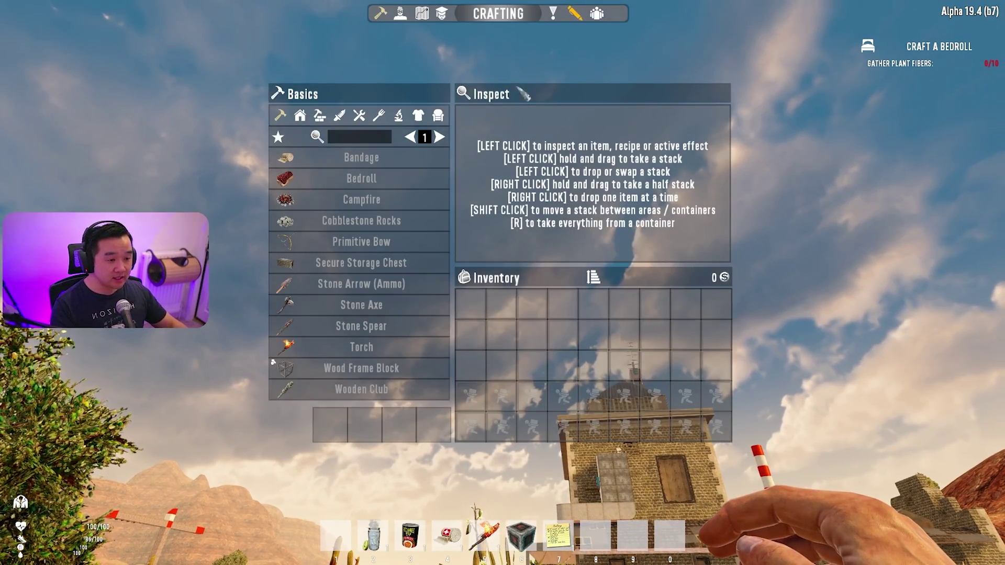
pyautogui.click(597, 13)
pyautogui.click(441, 13)
pyautogui.click(422, 13)
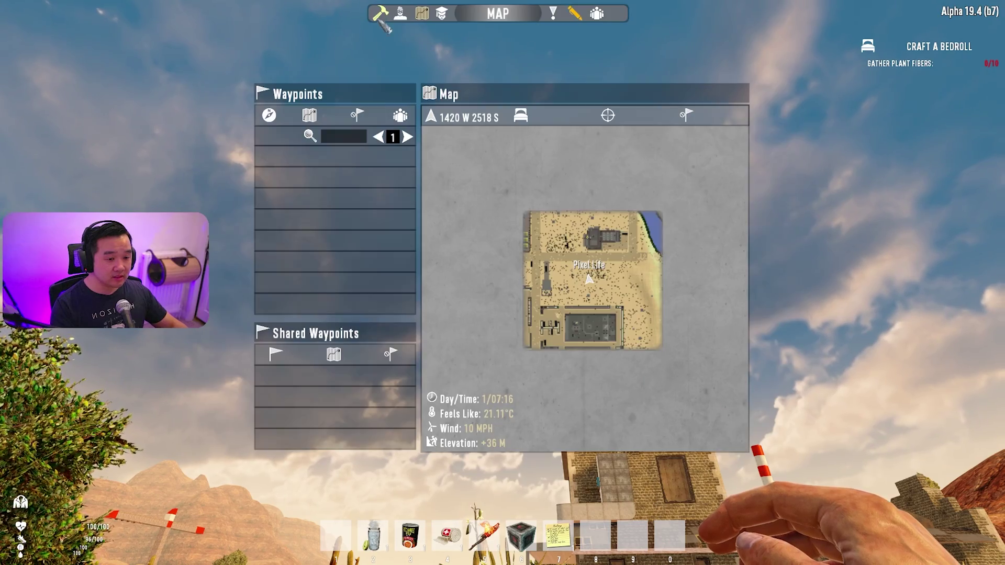
# - View the character screen with its inventory and status effects, and close the in-game screens
pyautogui.click(401, 13)
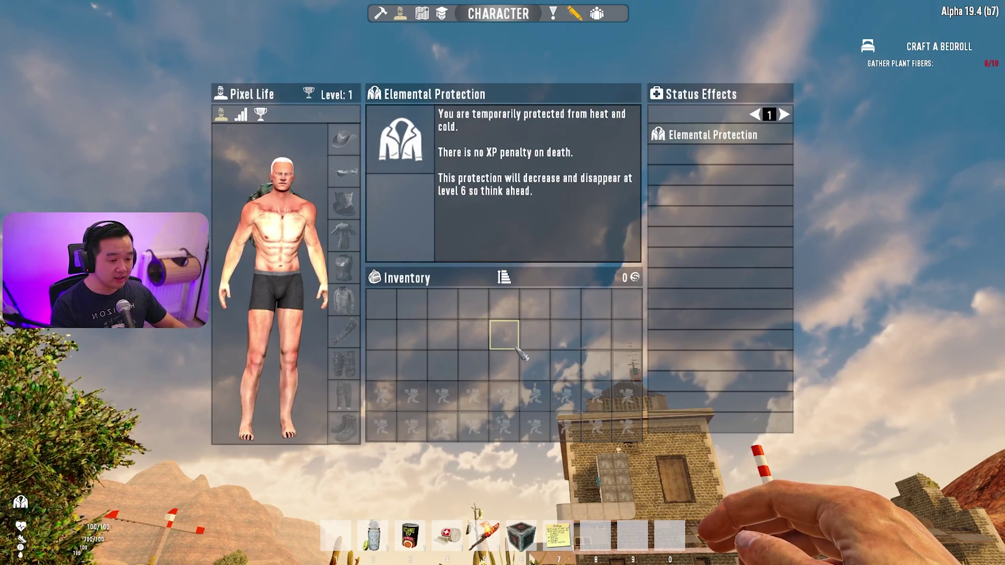
pyautogui.press('Tab')
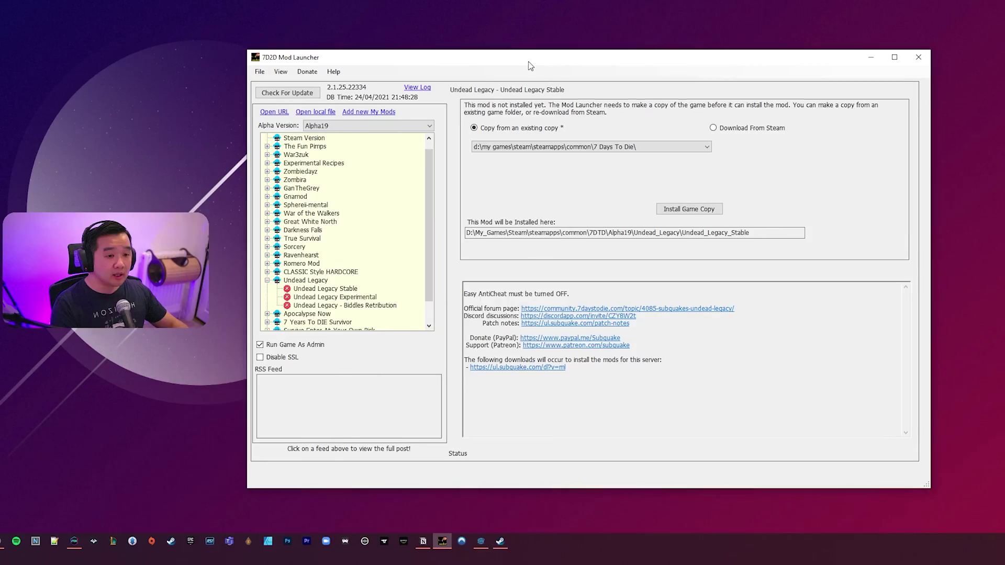
# - Switch to the 7D2D Mod Launcher, collapse the Undead Legacy group, and view the modlet manager for the Steam Version
pyautogui.moveTo(529, 62); pyautogui.dragTo(521, 62)
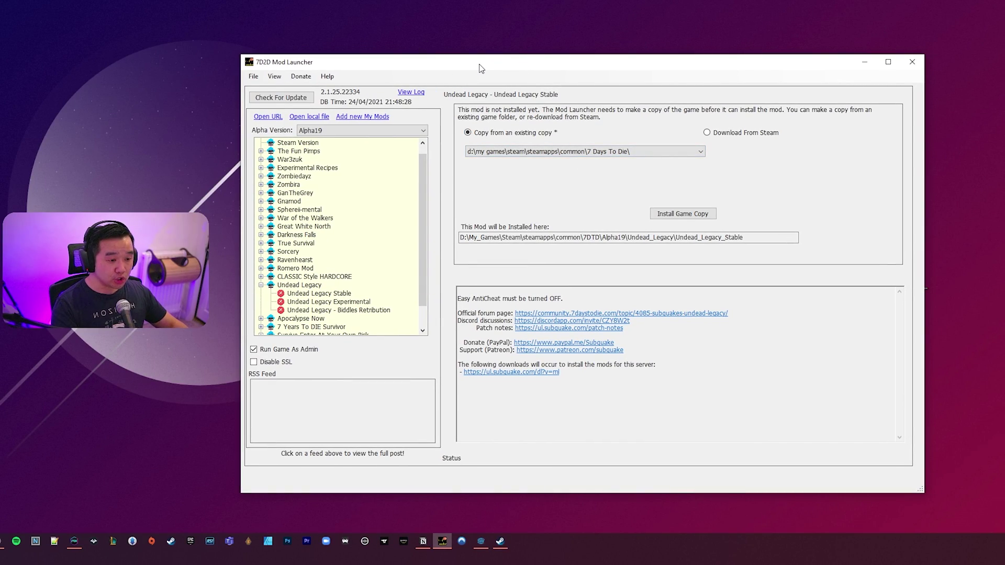
pyautogui.moveTo(480, 68); pyautogui.dragTo(512, 69)
pyautogui.scroll(1, 311, 292)
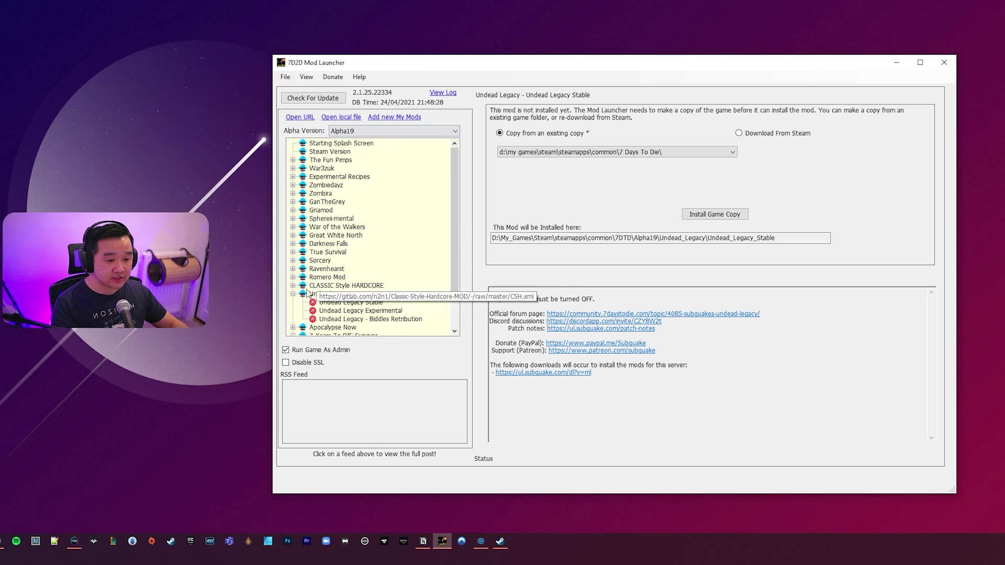
pyautogui.doubleClick(311, 292)
pyautogui.click(324, 152)
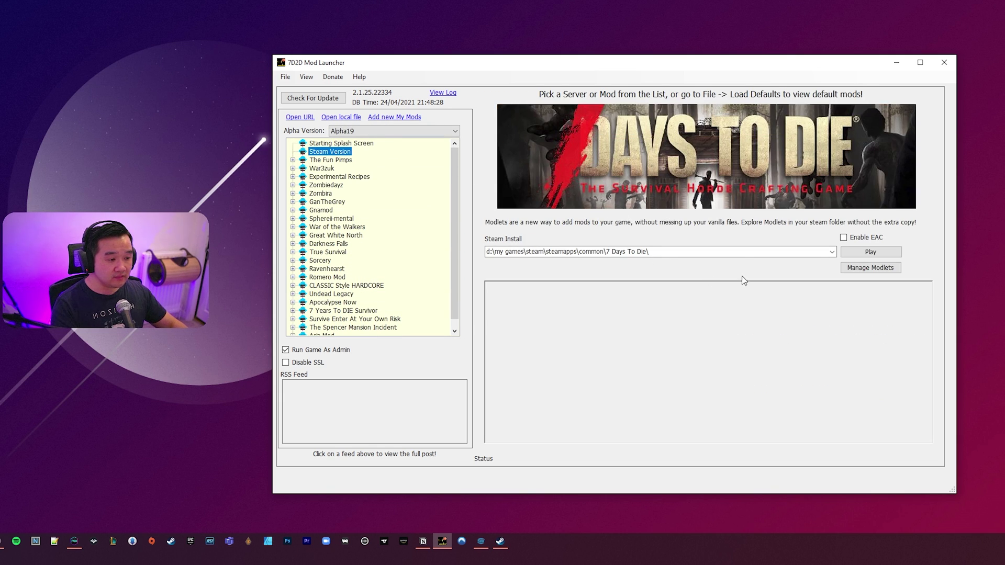
pyautogui.click(870, 268)
pyautogui.click(487, 38)
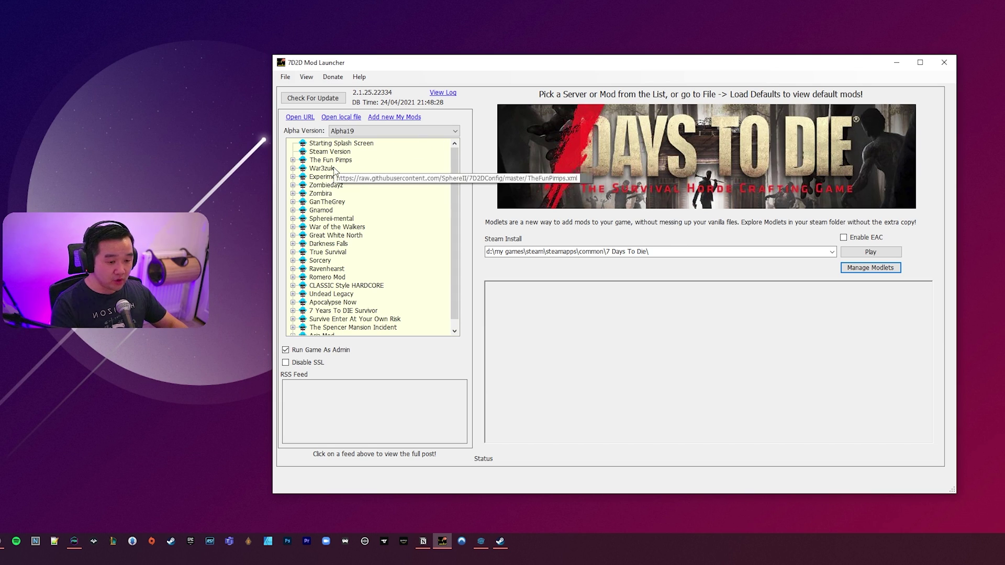
# - Expand the Undead Legacy group in the overhaul mods list, compare its versions, and select Undead Legacy Stable
pyautogui.scroll(-1, 359, 242)
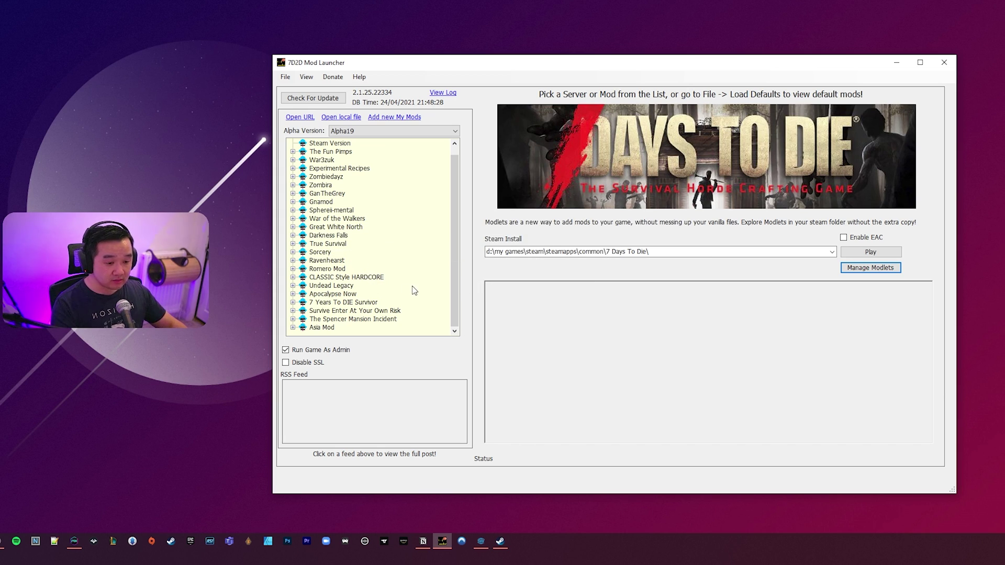
pyautogui.moveTo(453, 254)
pyautogui.mouseDown()
pyautogui.moveTo(459, 211)
pyautogui.moveTo(458, 273)
pyautogui.mouseUp()
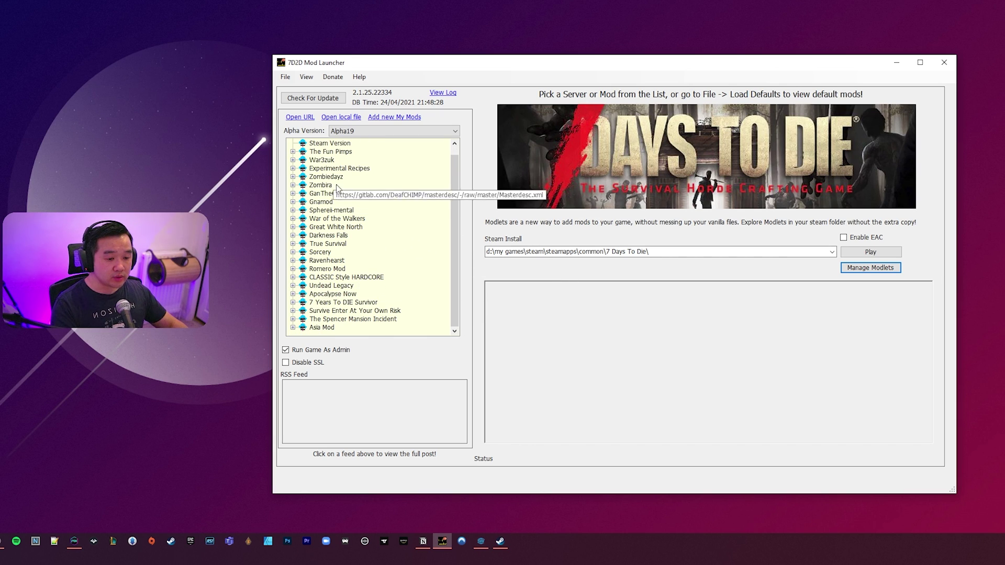
pyautogui.click(293, 285)
pyautogui.click(331, 285)
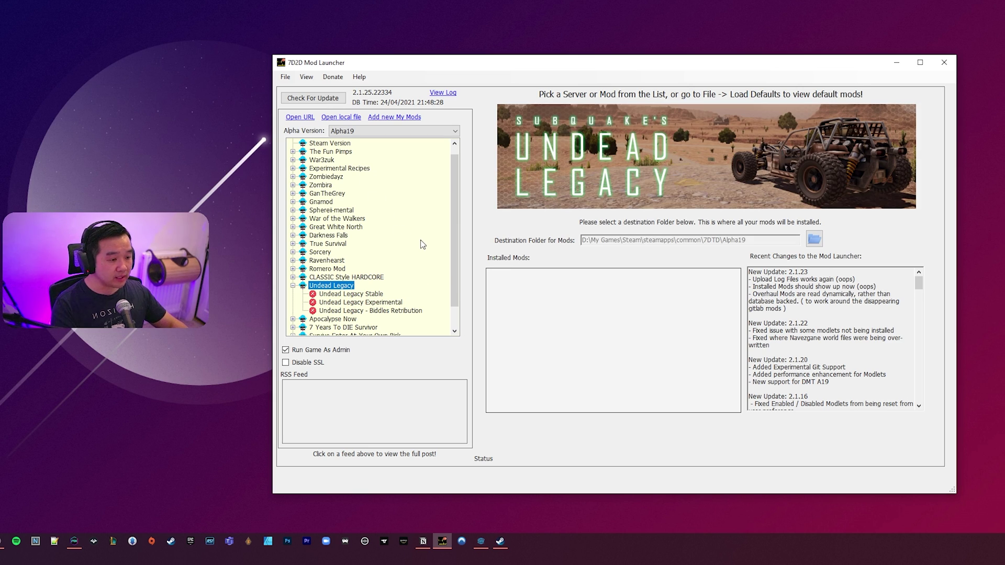
pyautogui.click(385, 294)
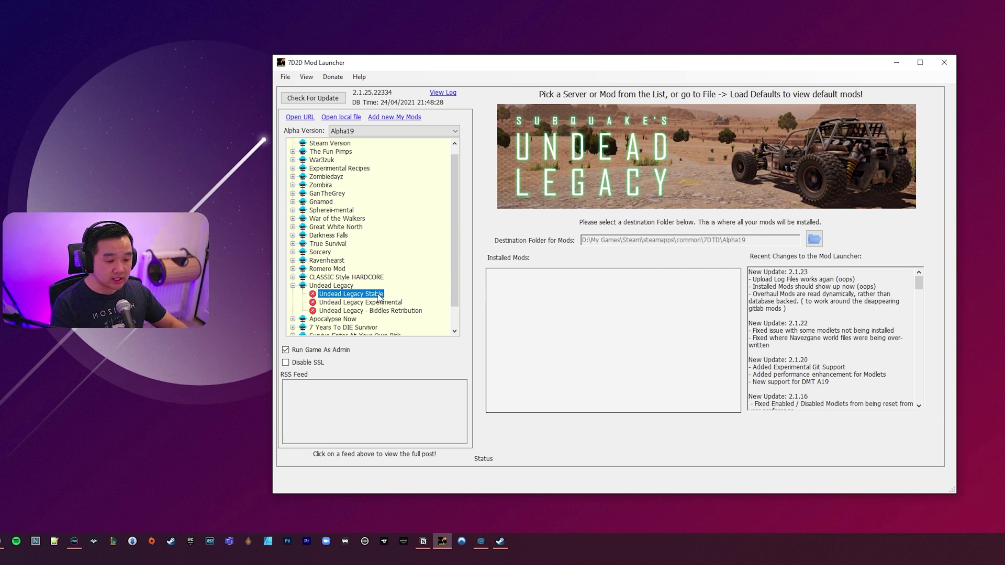
pyautogui.click(399, 303)
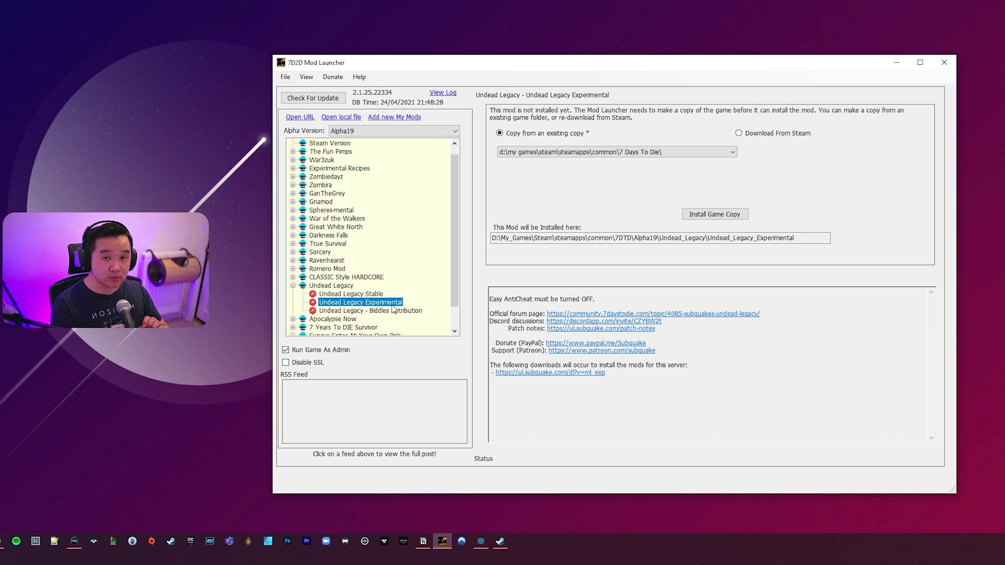
pyautogui.click(411, 296)
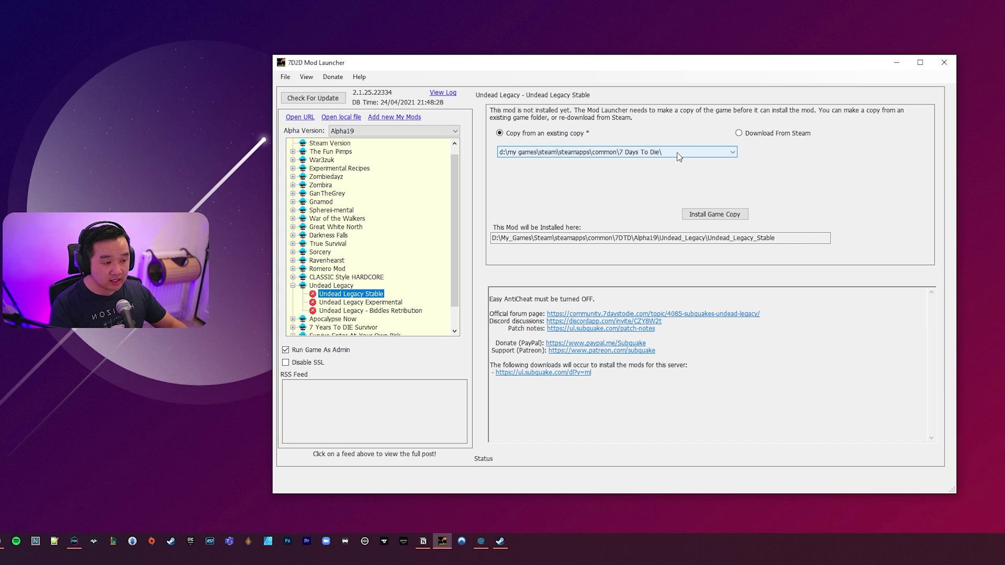
# - Install a game copy for Undead Legacy Stable from the existing 7 Days To Die folder and agree to delete the detected Mods folder
pyautogui.moveTo(550, 238); pyautogui.dragTo(759, 238)
pyautogui.click(798, 237)
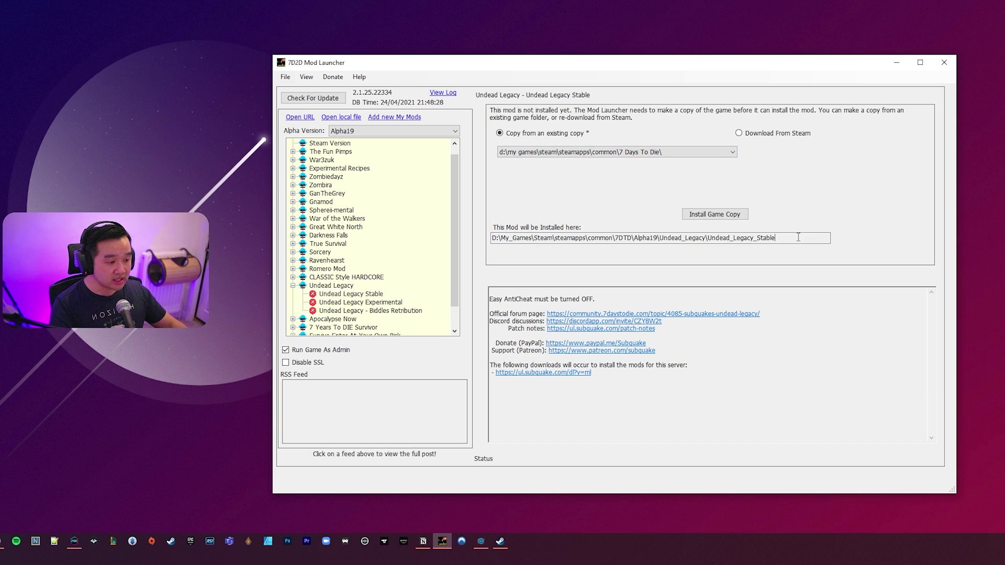
pyautogui.click(740, 218)
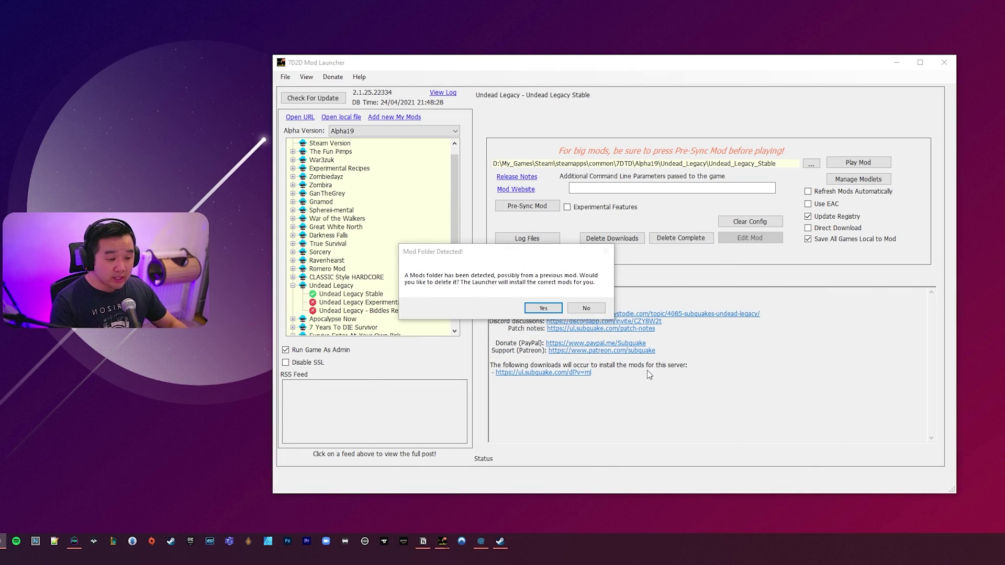
pyautogui.moveTo(505, 252); pyautogui.dragTo(563, 253)
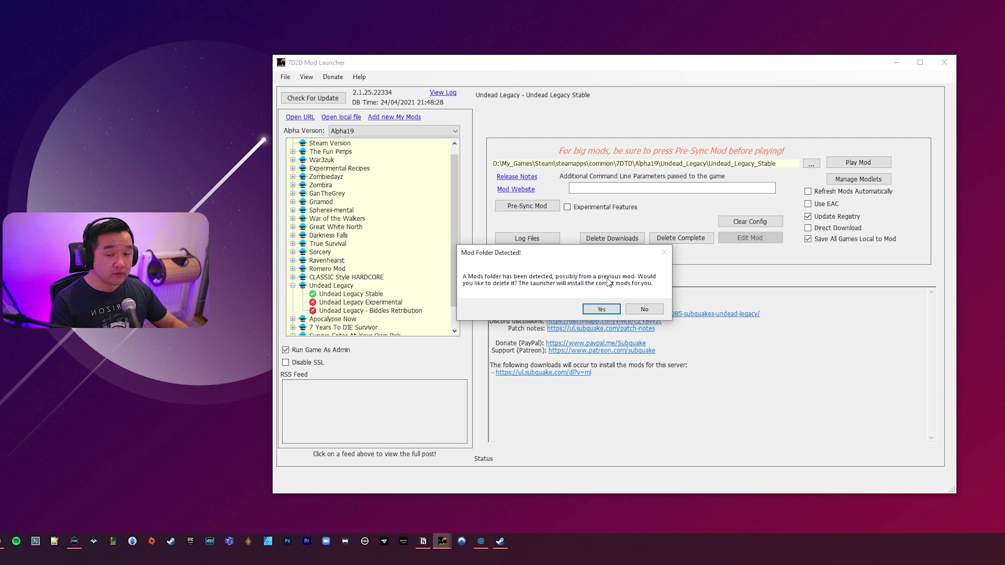
pyautogui.click(601, 309)
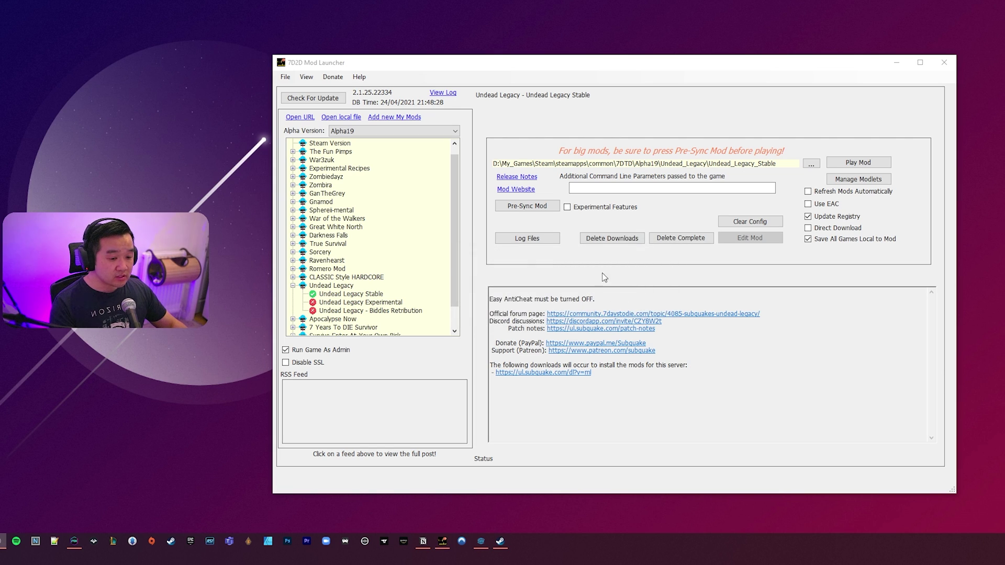
# - Pre-sync the Undead Legacy Stable mod and agree to download its missing files
pyautogui.click(335, 294)
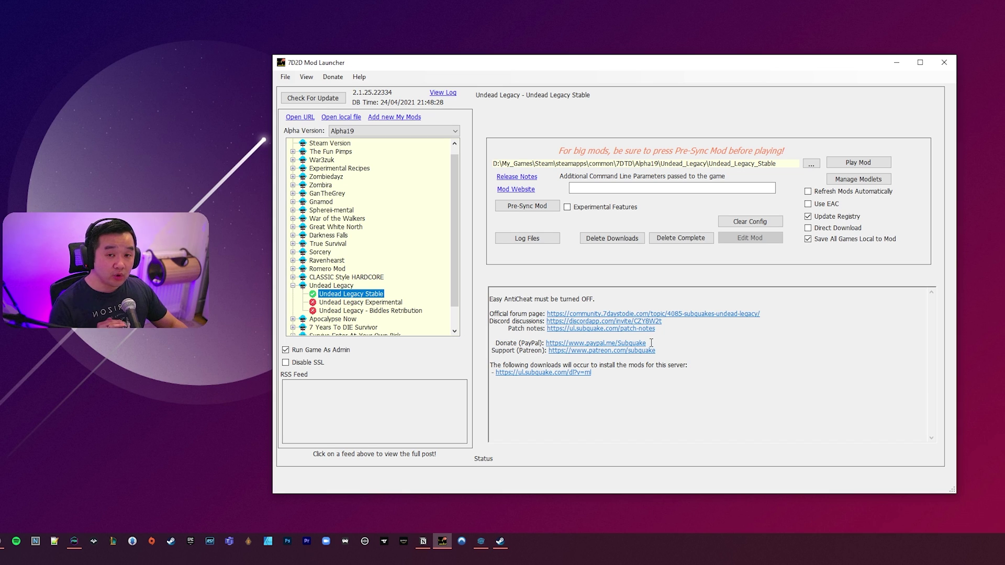
pyautogui.click(546, 207)
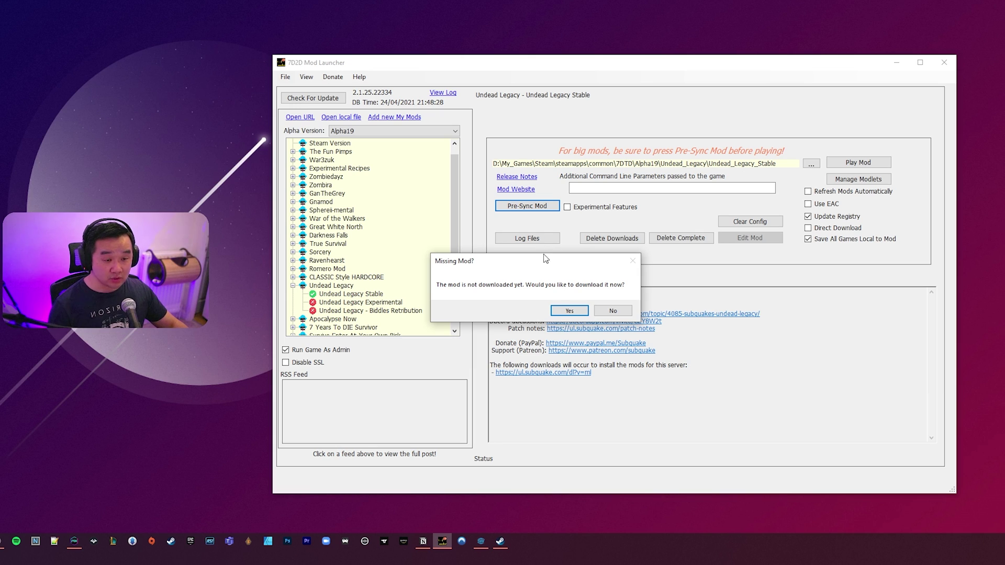
pyautogui.click(576, 311)
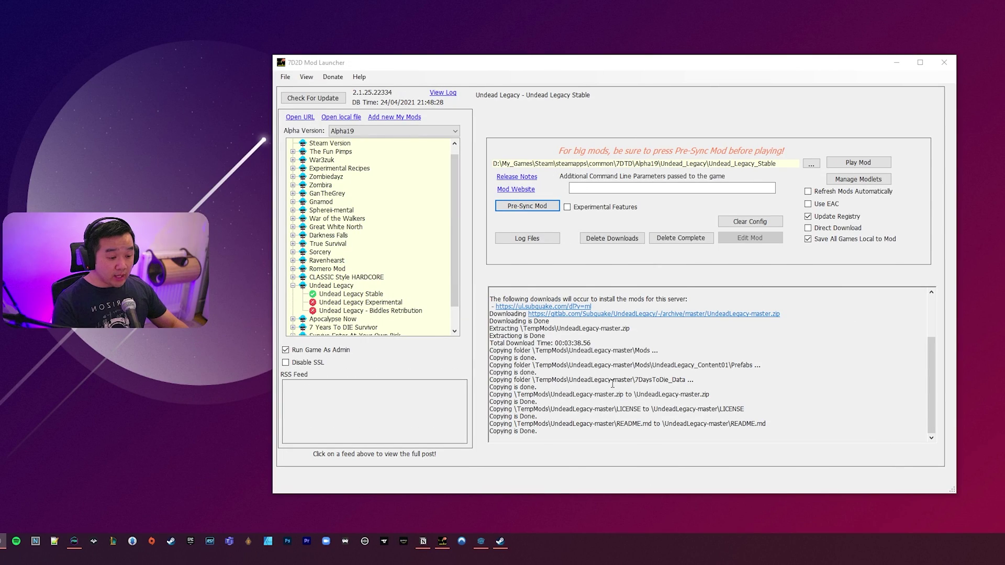
# - Check the total download time in the installation log and launch the Undead Legacy Stable mod
pyautogui.click(496, 356)
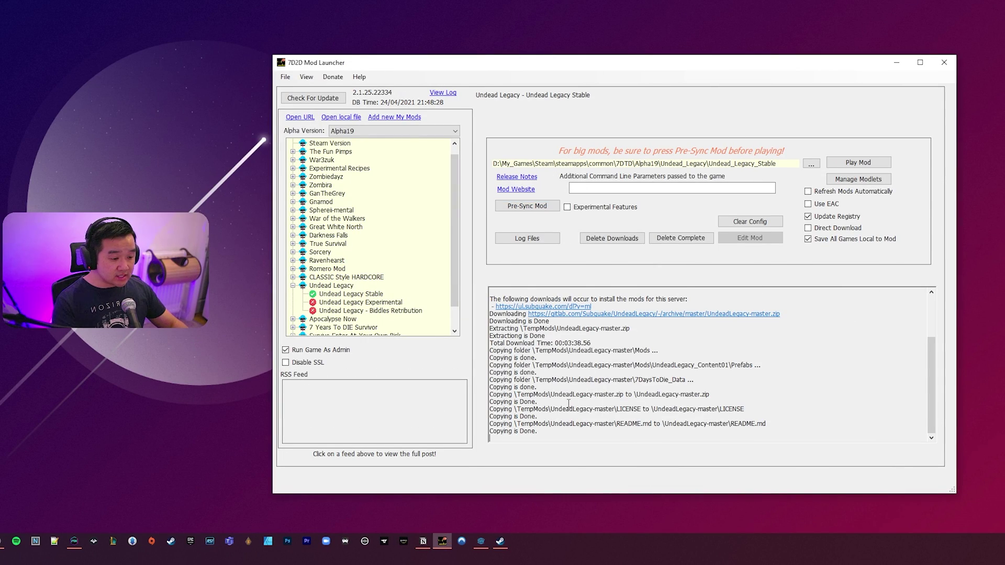
pyautogui.moveTo(590, 344); pyautogui.dragTo(565, 339)
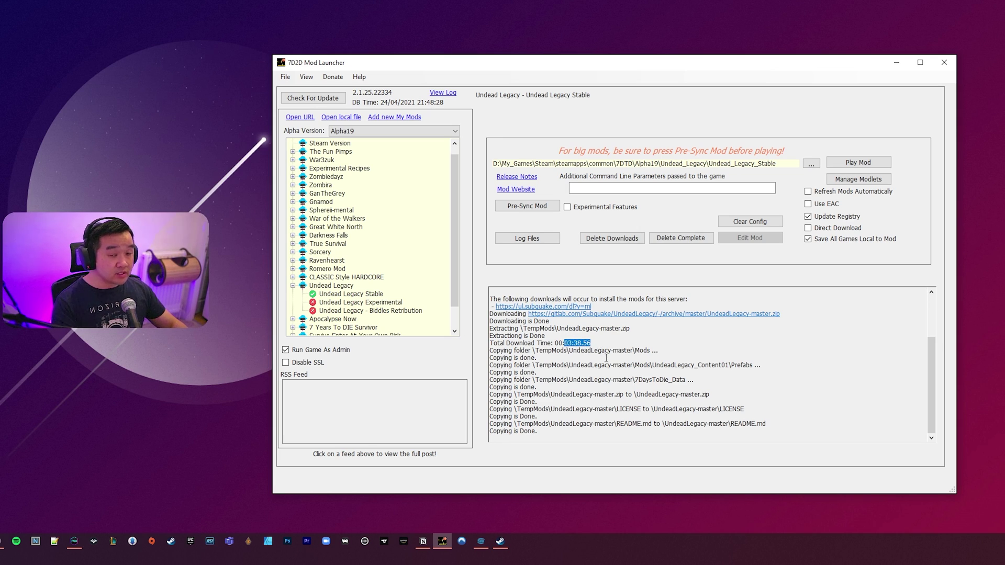
pyautogui.click(746, 366)
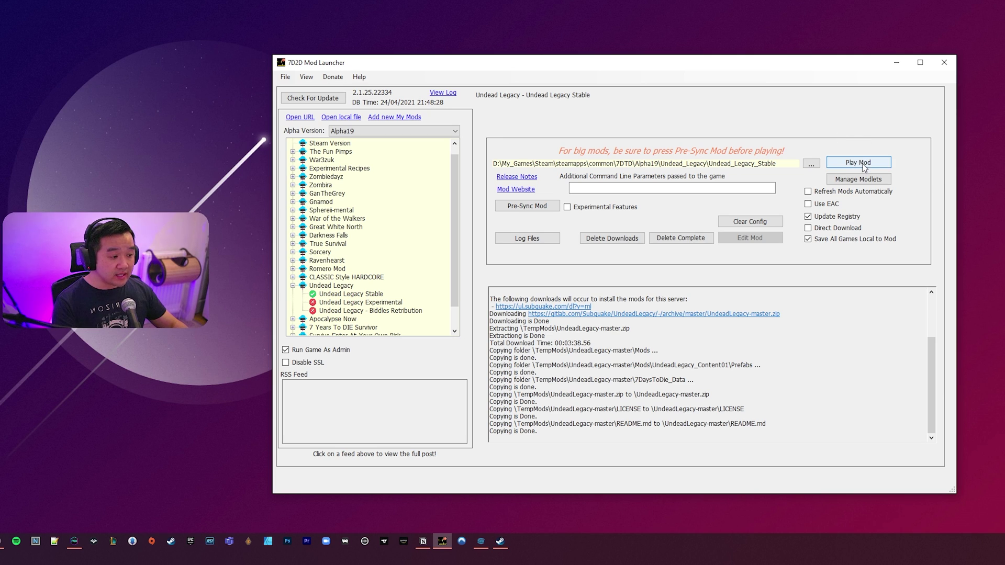
pyautogui.click(879, 163)
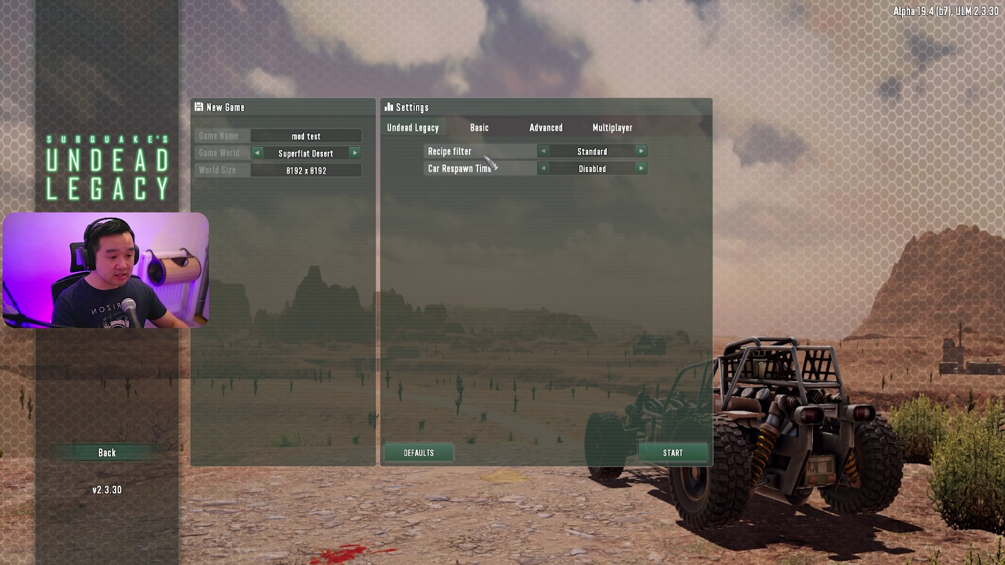
# - Look through the Basic and Advanced settings of a new Undead Legacy game and return to the main menu
pyautogui.click(485, 130)
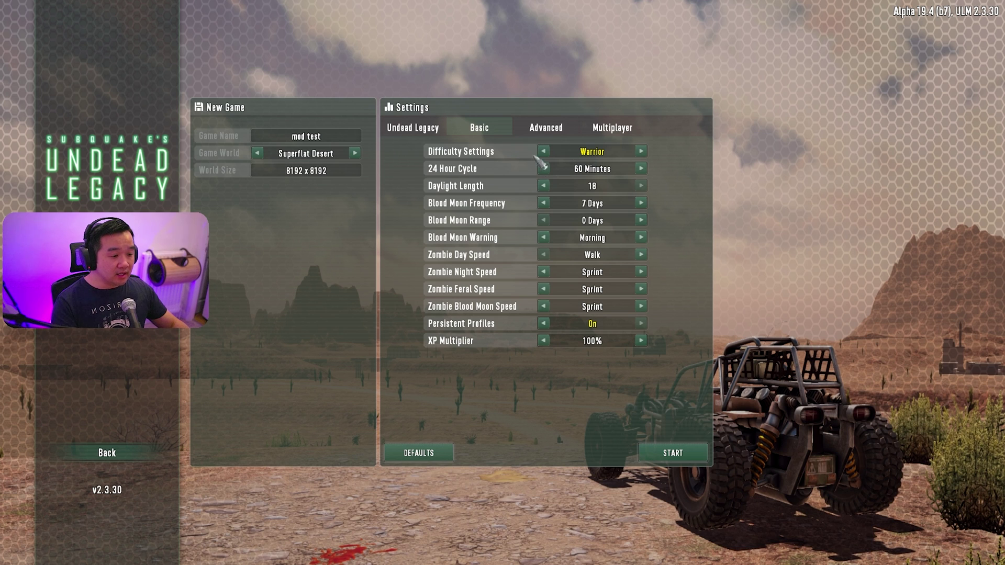
pyautogui.click(545, 128)
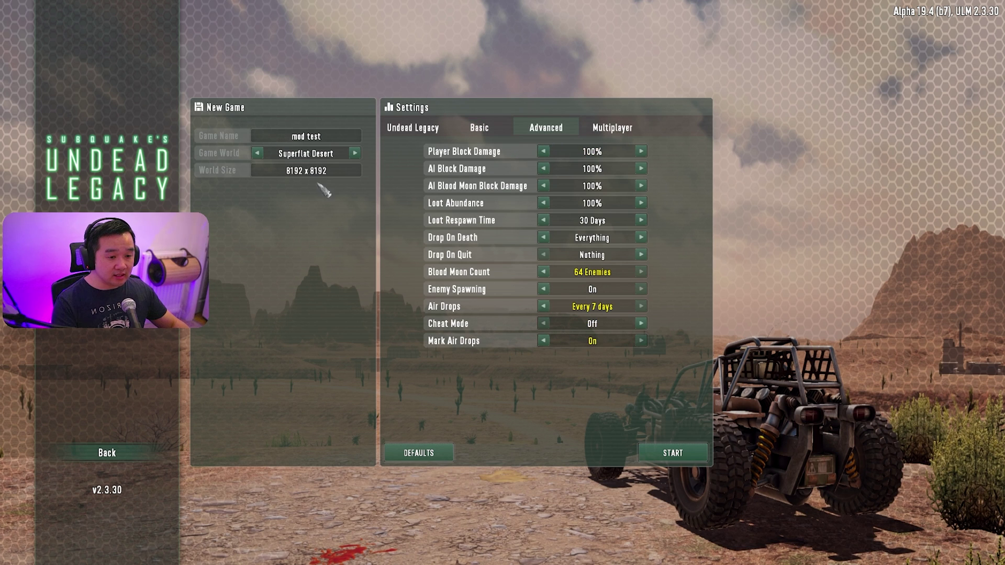
pyautogui.click(137, 454)
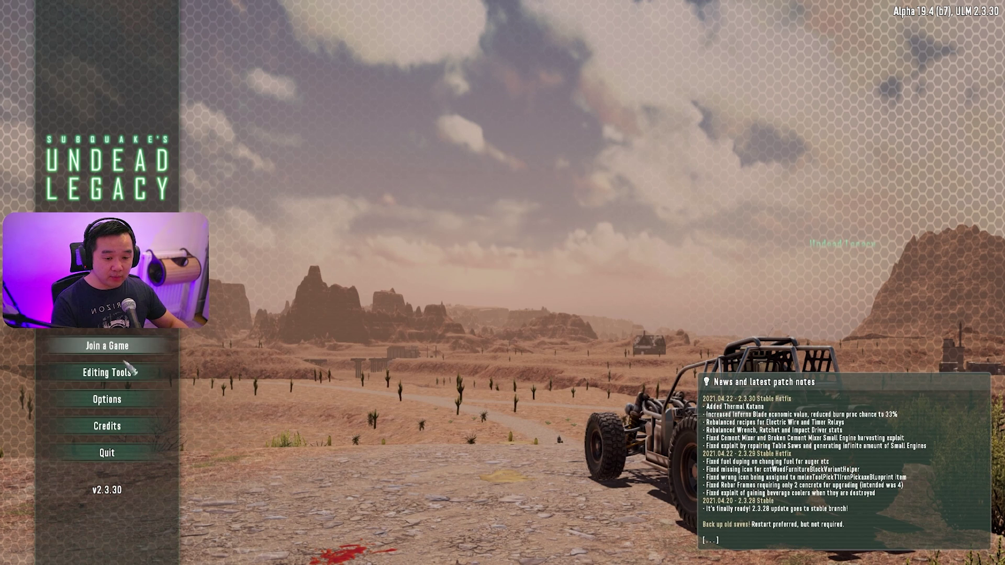
# - Examine the User Interface options in the video settings and return to the main menu
pyautogui.click(111, 400)
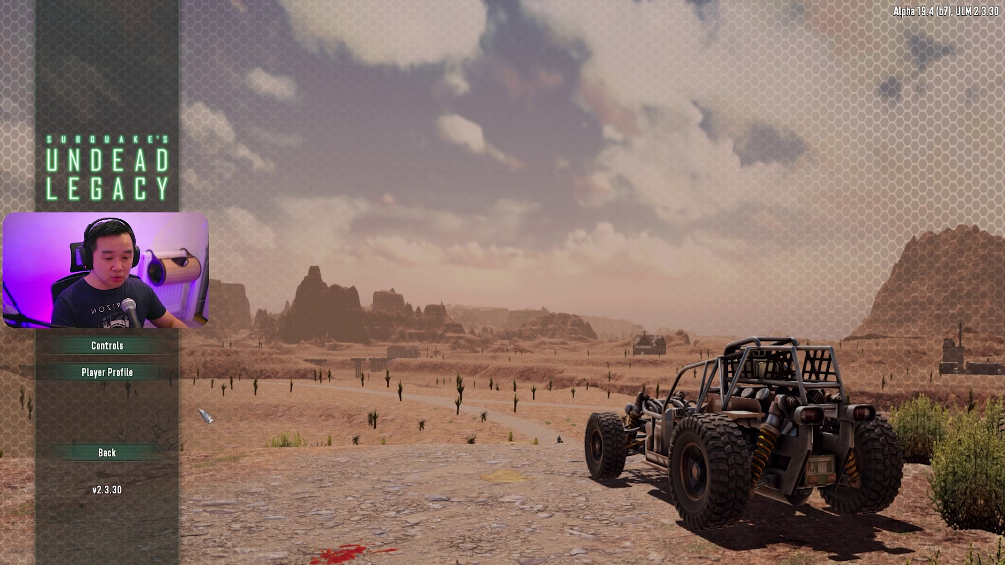
pyautogui.click(107, 292)
pyautogui.click(358, 134)
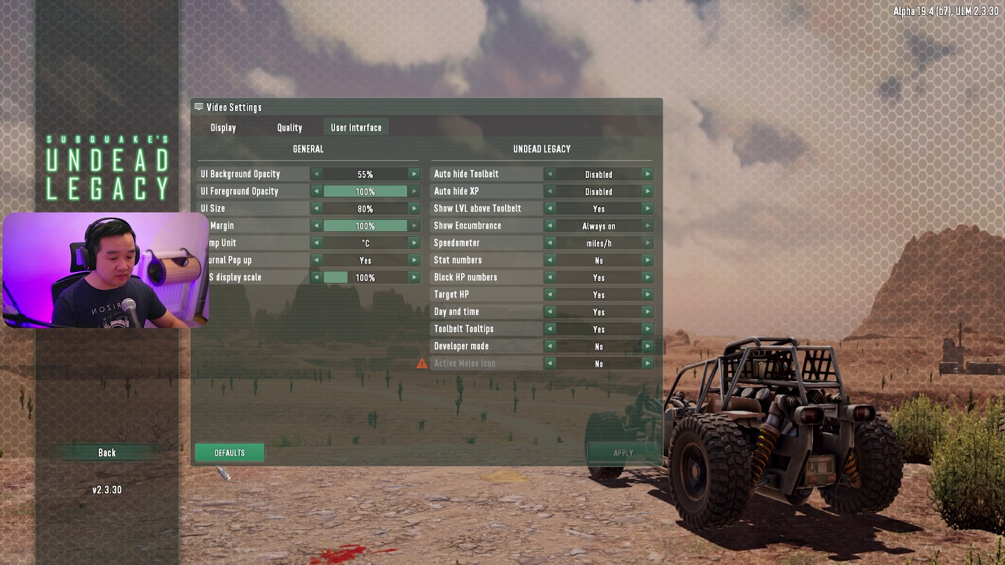
pyautogui.click(131, 454)
pyautogui.click(149, 461)
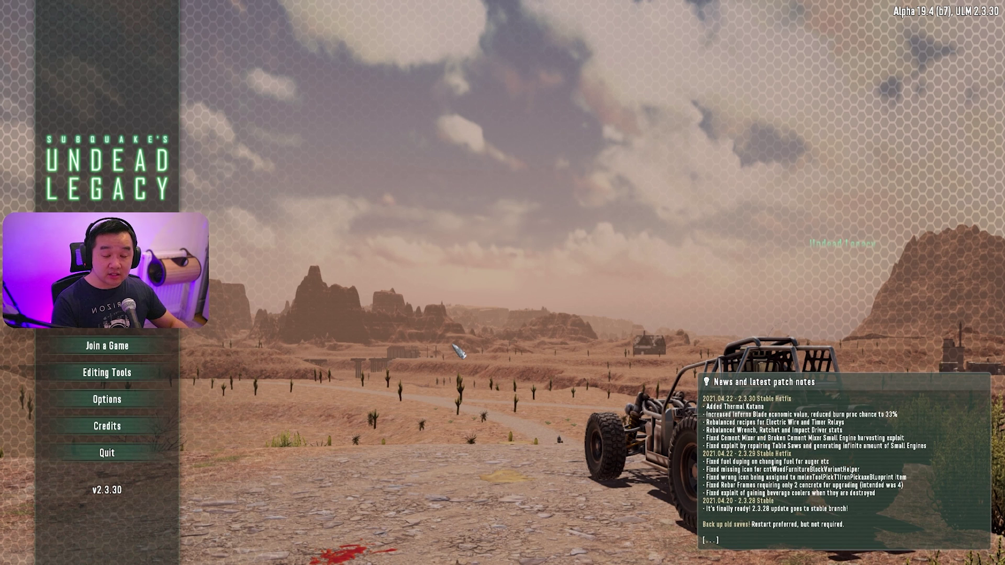